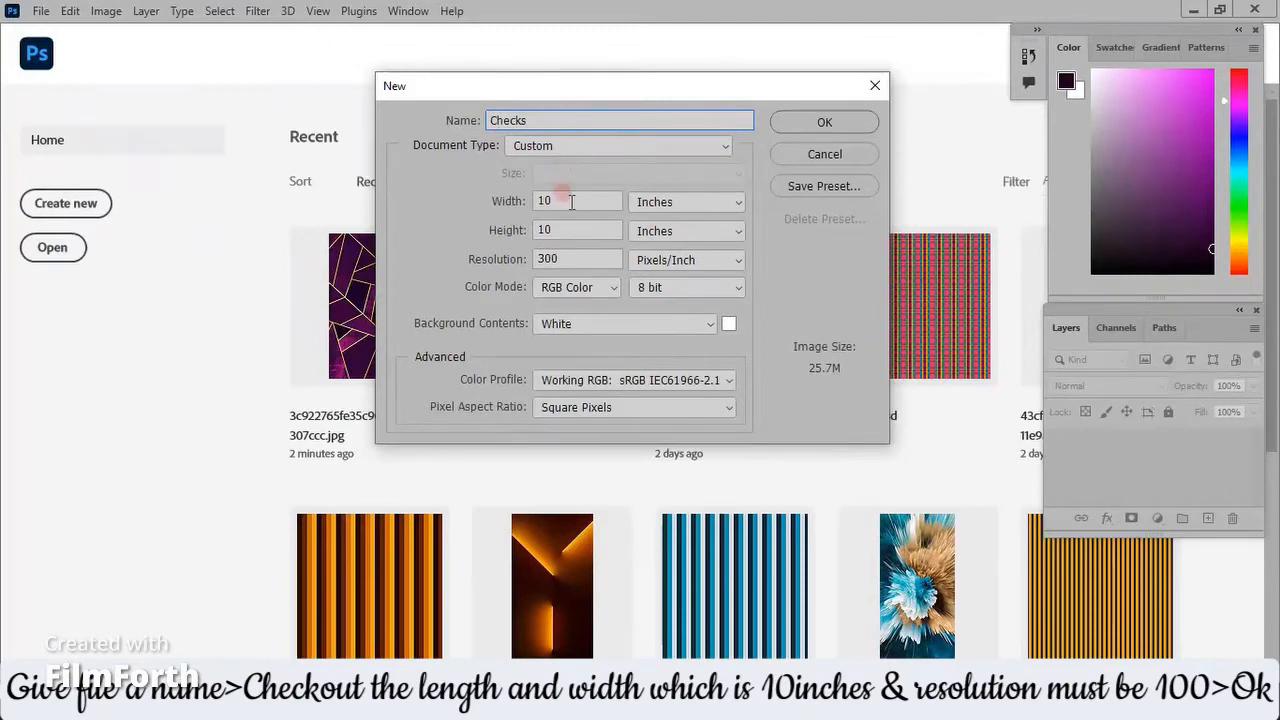
Create a white RGB document named Checks, 10 × 10 inches at 300 pixels/inch, and move its window aside for a reference image.
left_click(546, 202)
left_click(784, 125)
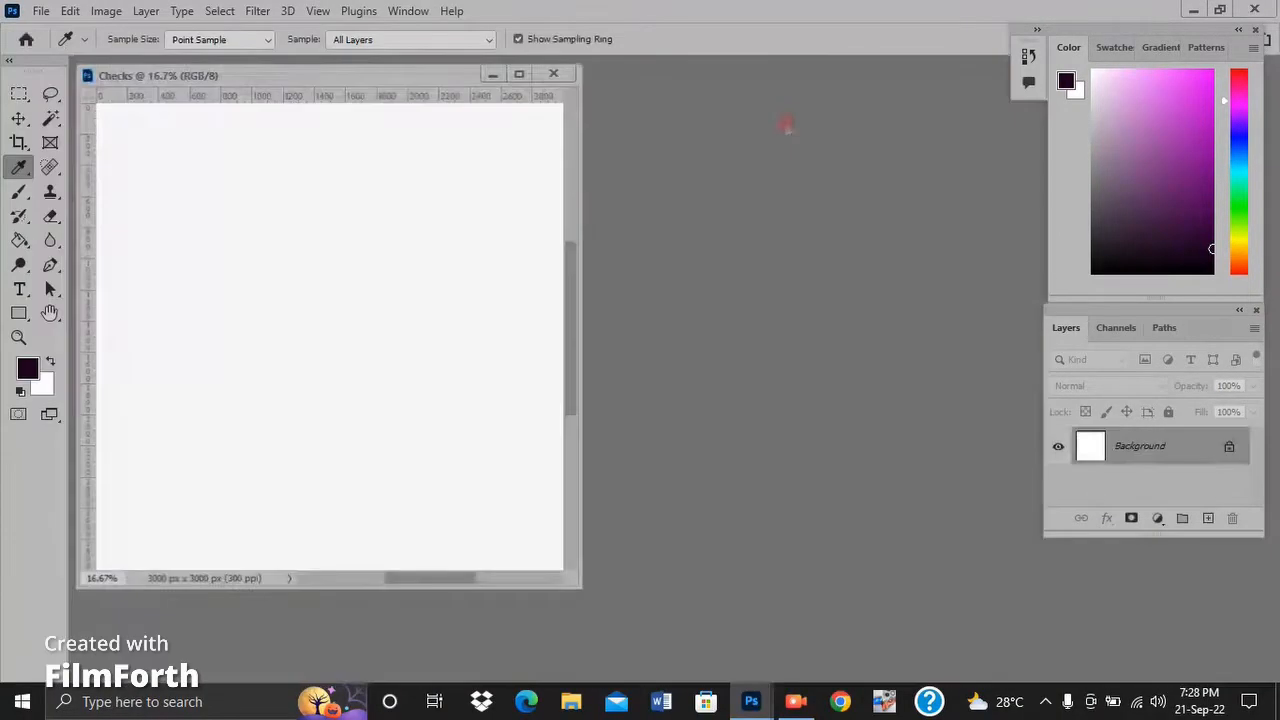
left_click_drag(392, 80, 815, 107)
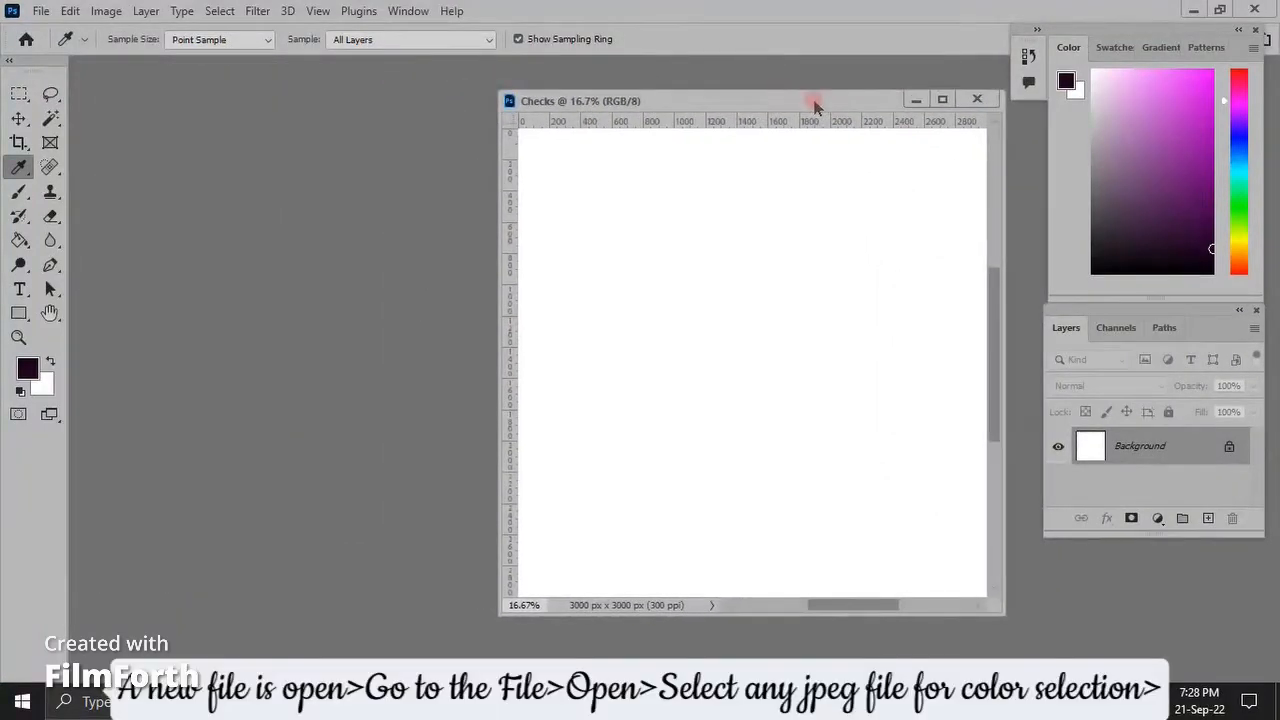
Open the purple geometric JPEG with gold lines as a color reference and place its window beside the Checks document.
left_click(41, 12)
left_click(60, 48)
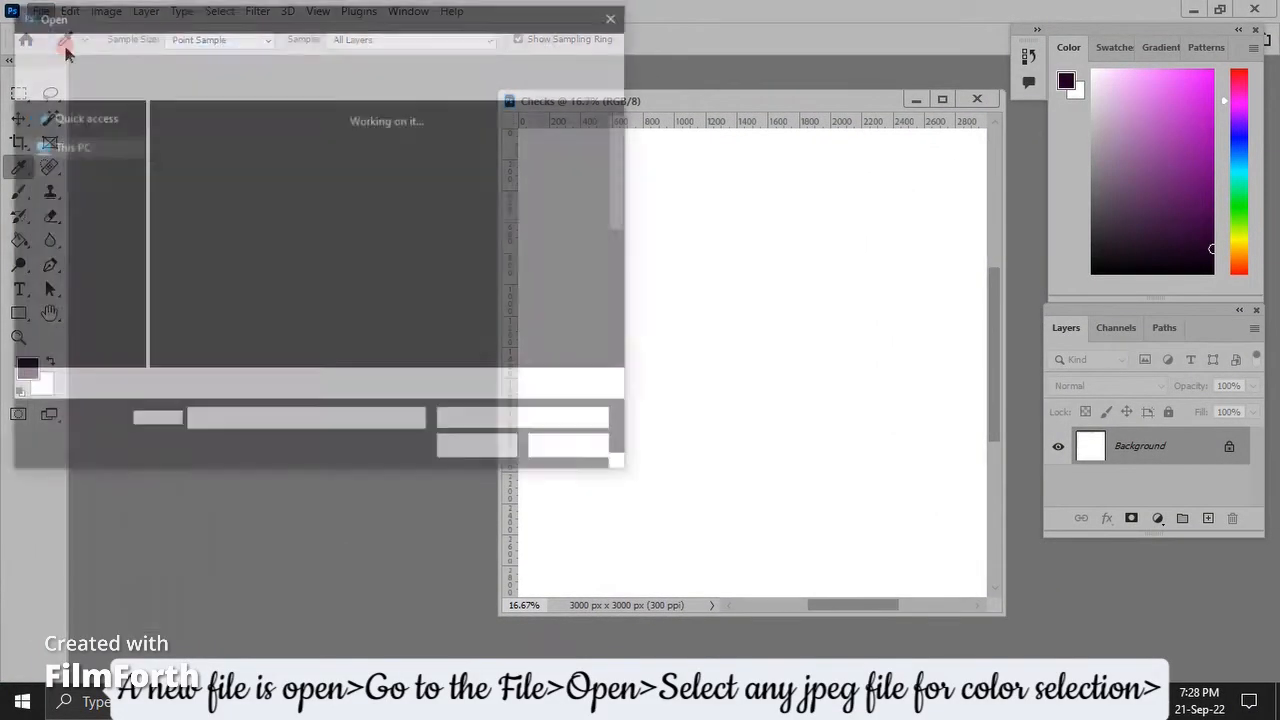
left_click(190, 160)
double_click(182, 163)
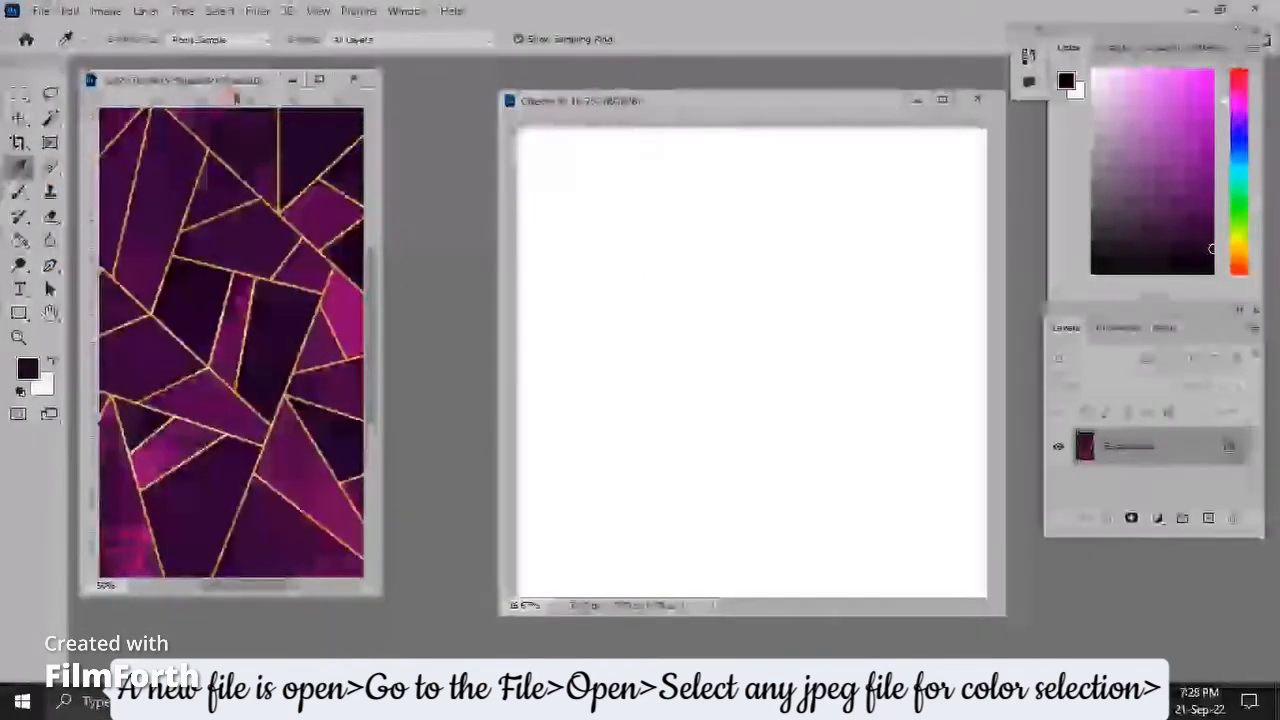
left_click_drag(237, 95, 334, 121)
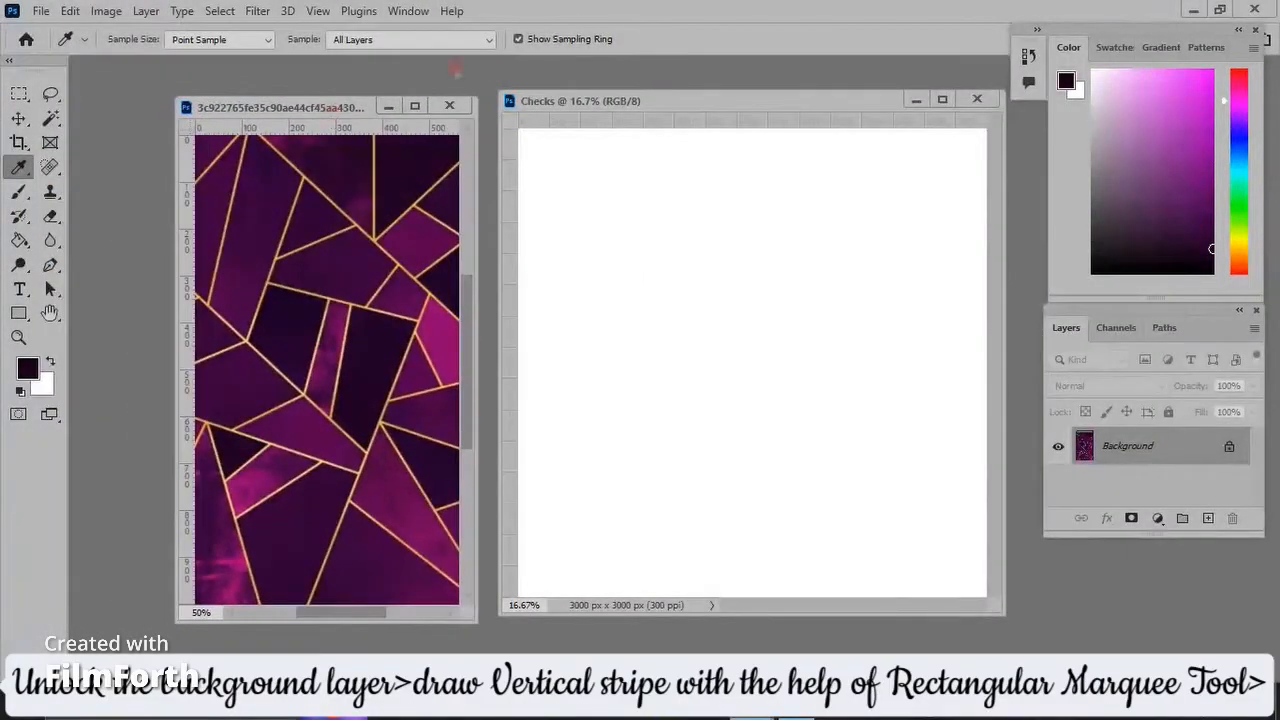
Unlock the Background of the Checks document by converting it to a regular layer with the default name.
left_click(560, 110)
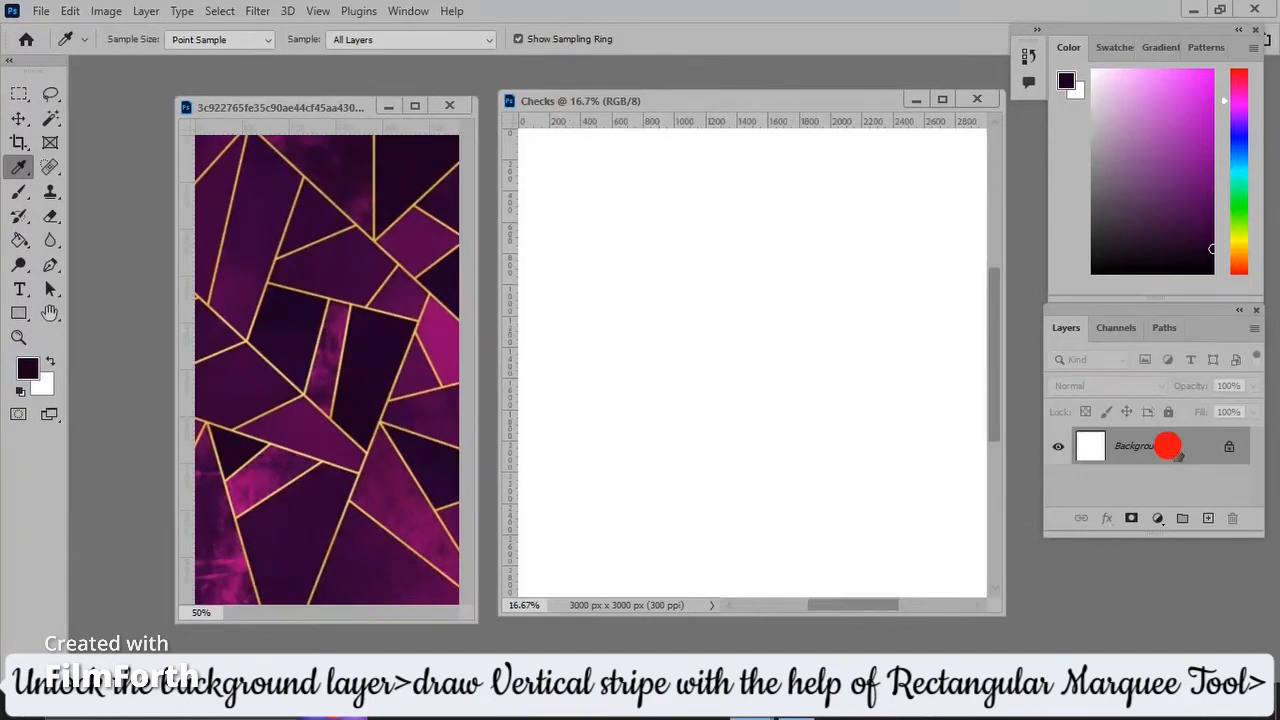
double_click(1174, 448)
key("Return")
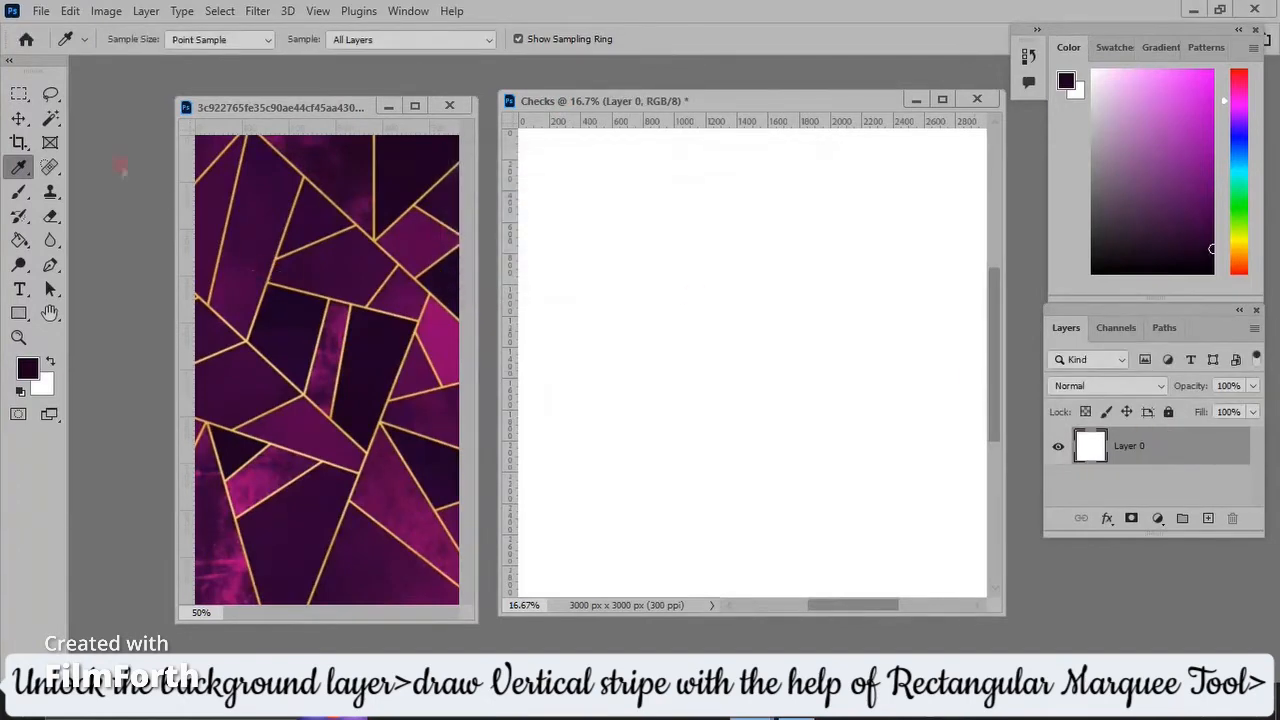
Marquee a vertical stripe about 100 × 800 px near the canvas center and fill it with bright magenta sampled from the reference image.
left_click(20, 94)
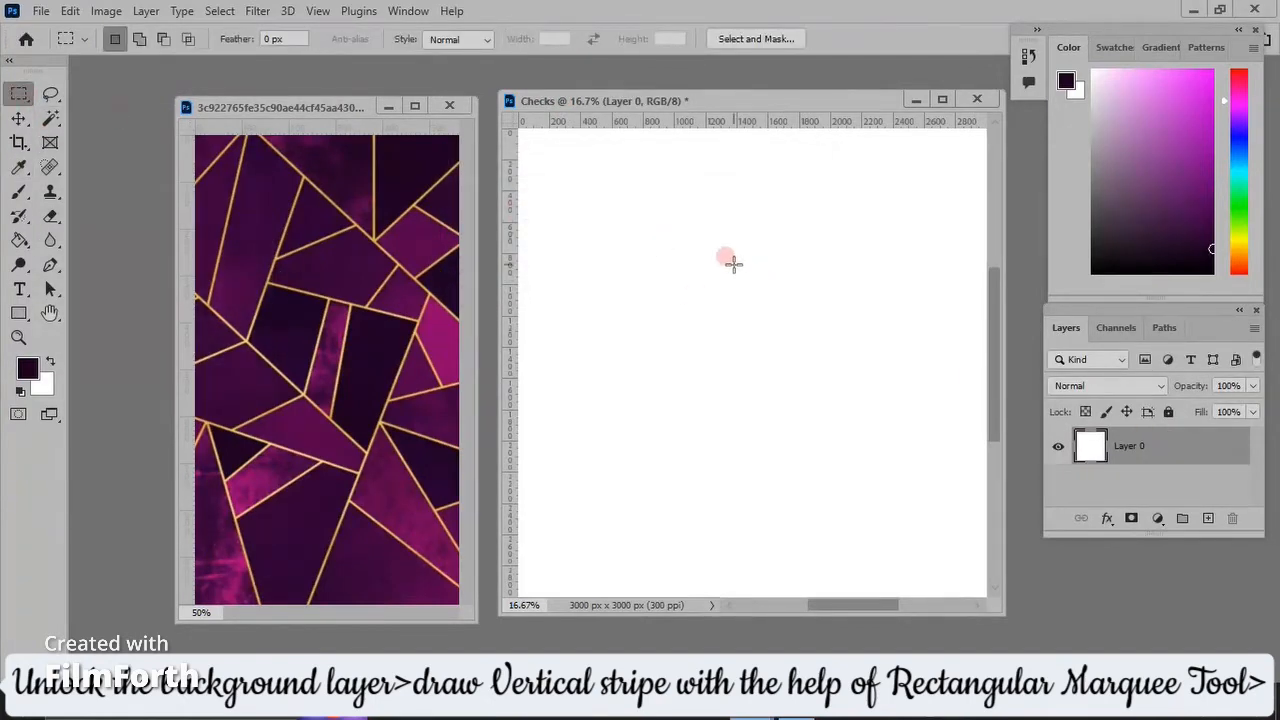
left_click_drag(737, 261, 753, 389)
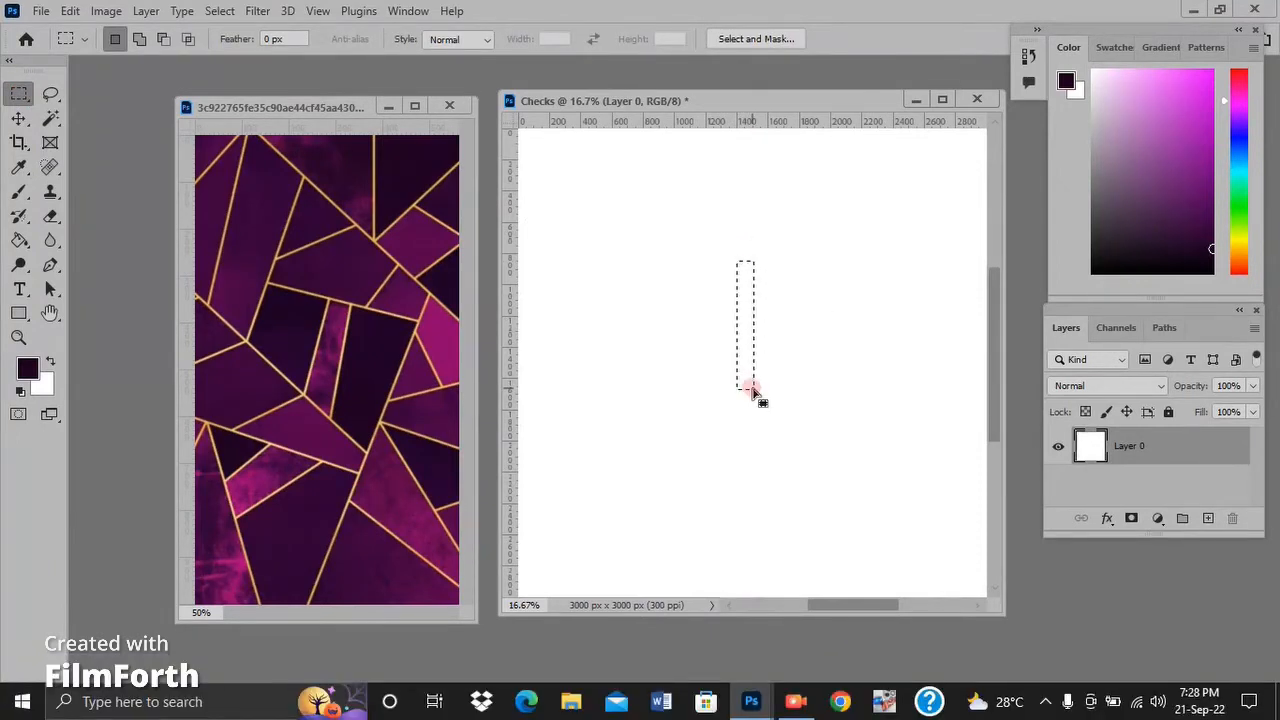
left_click(18, 168)
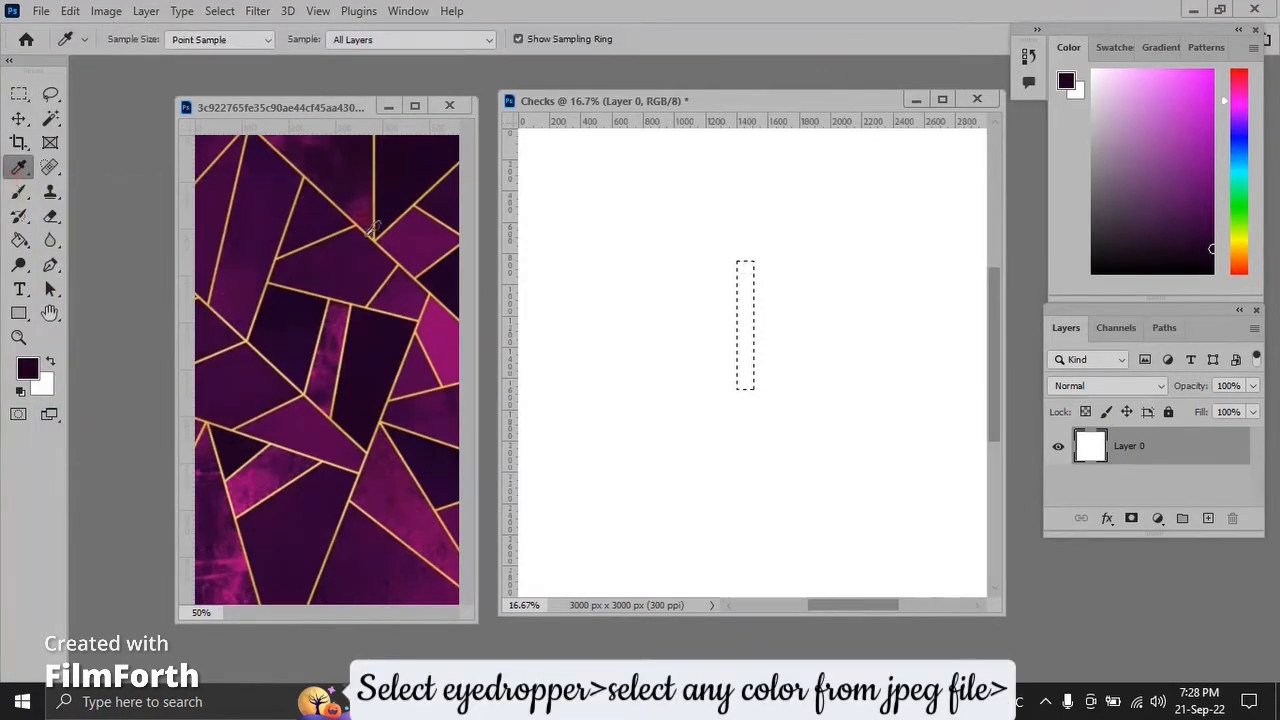
left_click(442, 318)
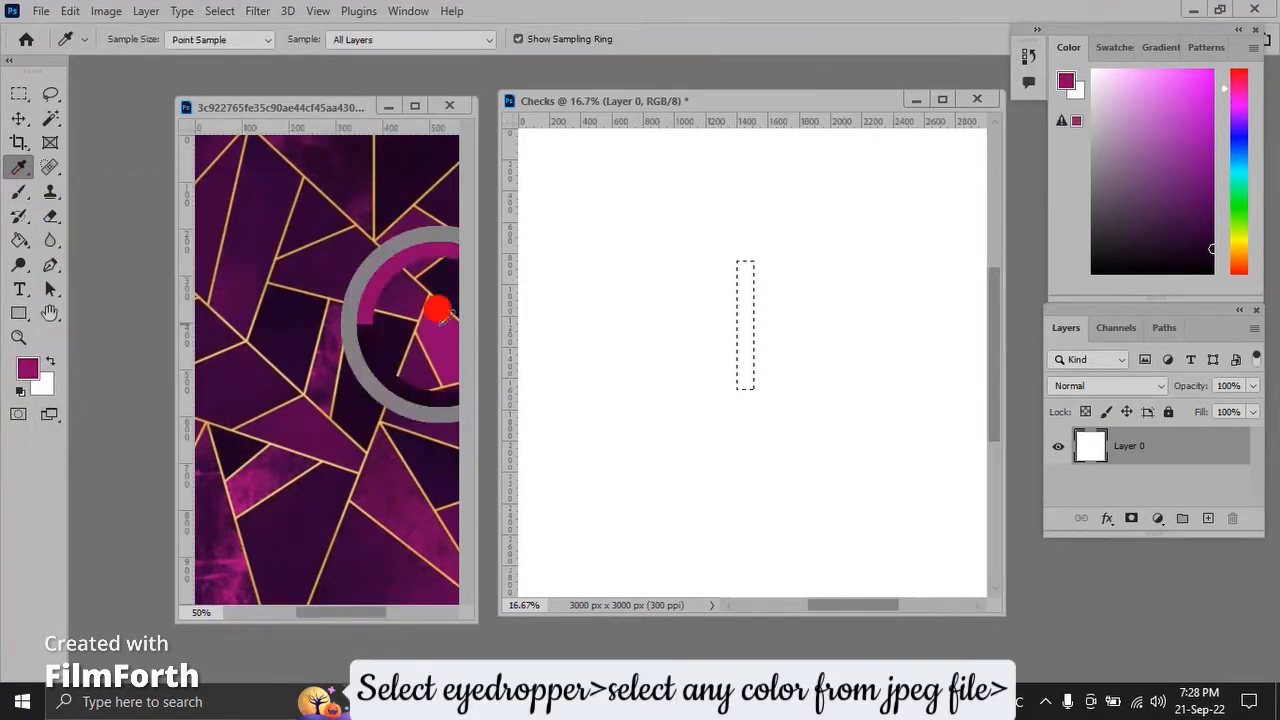
left_click(506, 326)
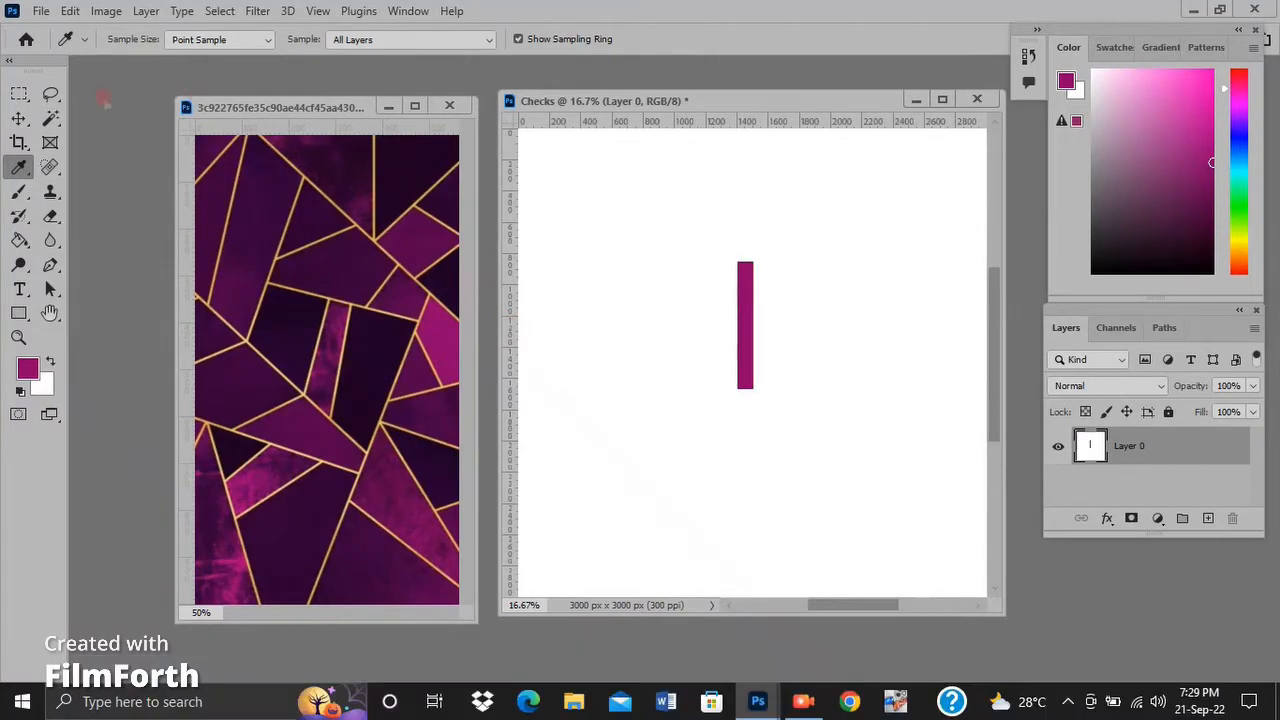
Add a second vertical stripe of equal size against the magenta stripe's right edge, filled with a darker purple sampled from the reference image.
left_click(20, 95)
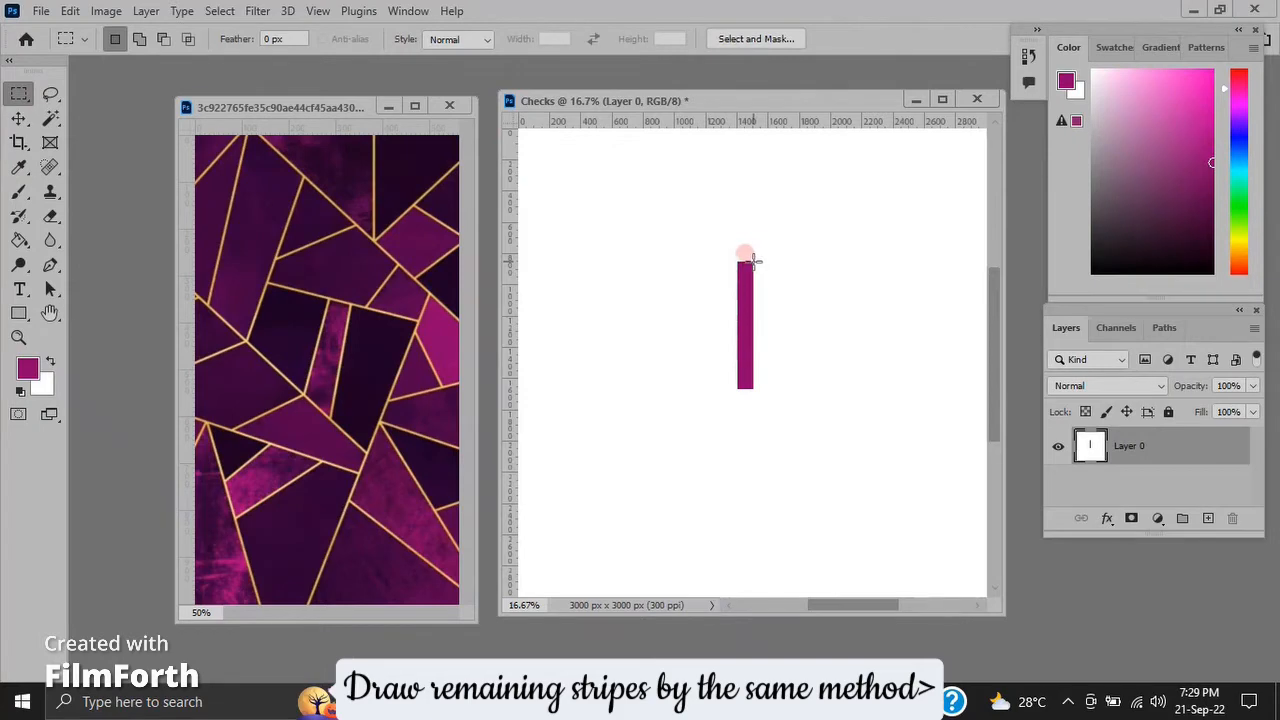
left_click_drag(753, 260, 767, 388)
left_click(19, 167)
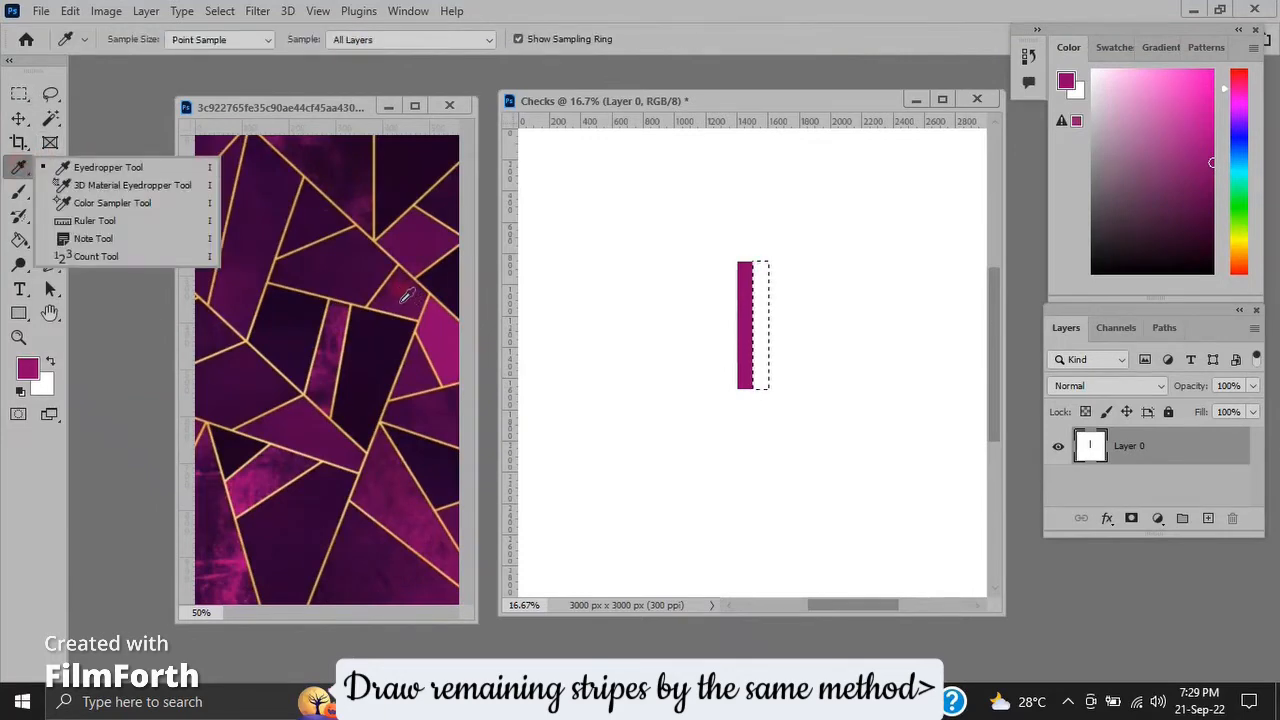
left_click(411, 236)
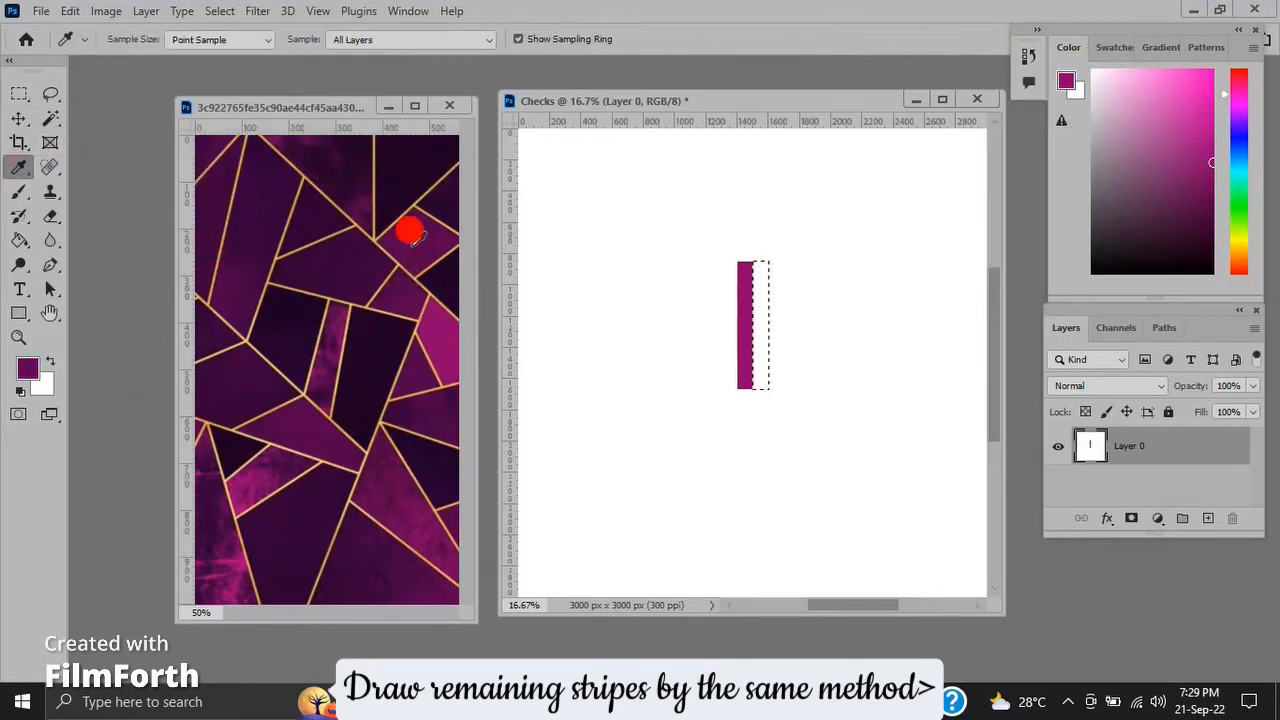
left_click(644, 99)
key("alt+BackSpace")
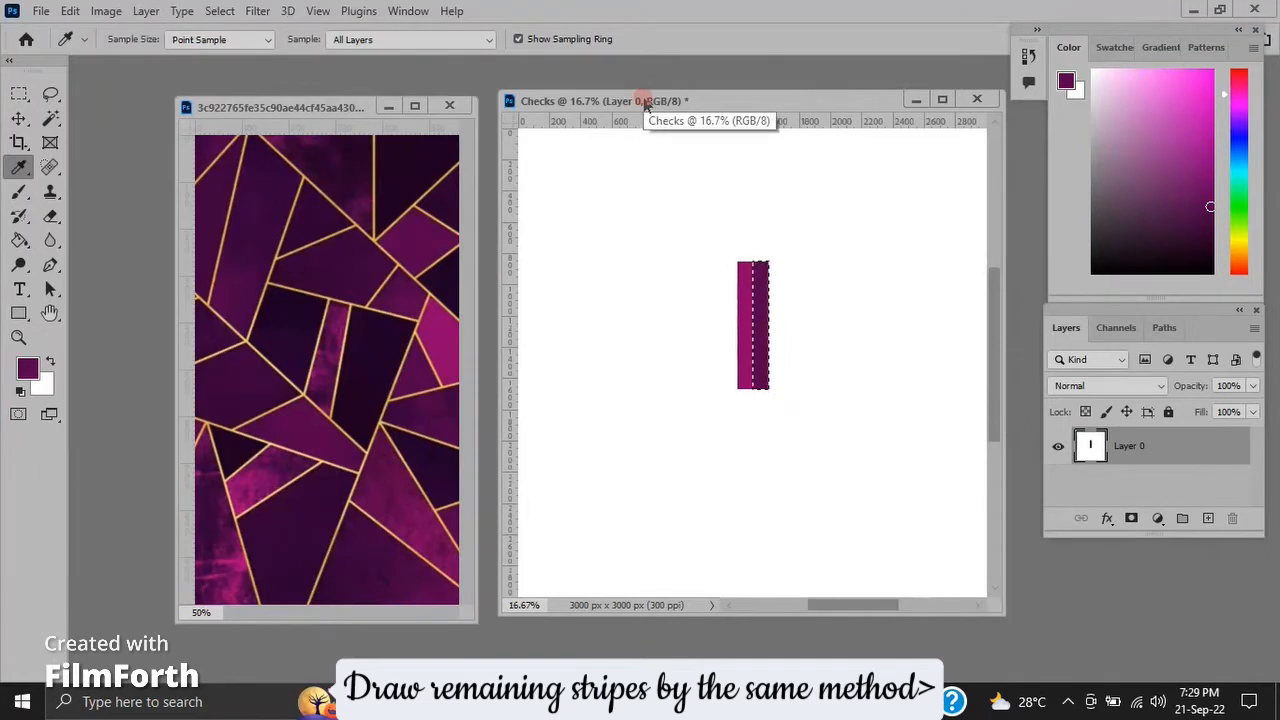
Add a third matching vertical stripe right of the second one, filled with a deeper purple sampled from the reference image.
left_click(19, 93)
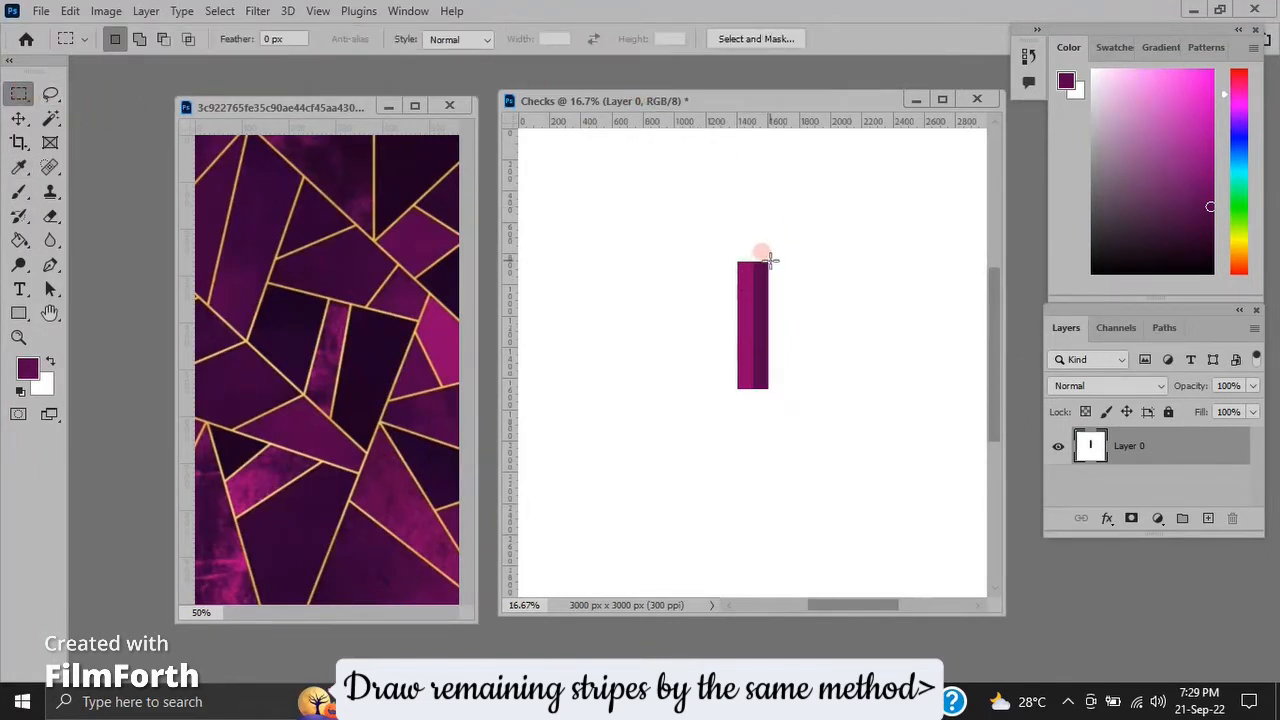
left_click_drag(773, 283, 781, 391)
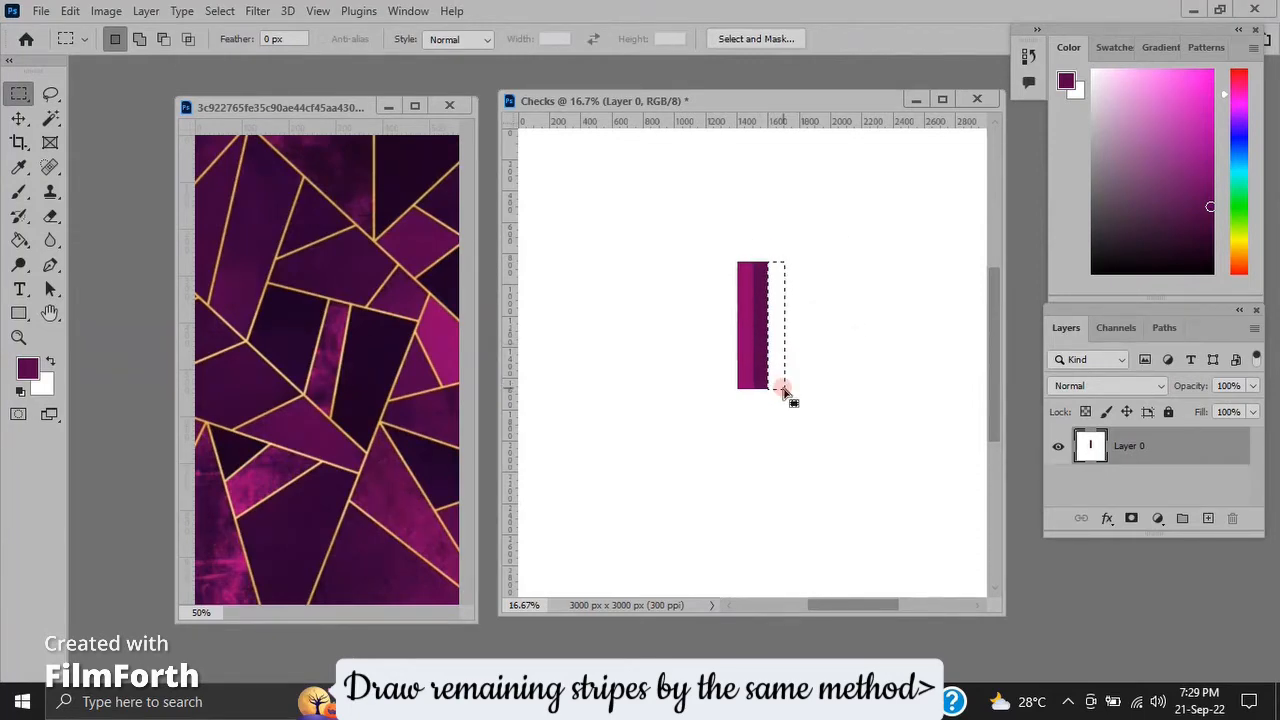
left_click(19, 172)
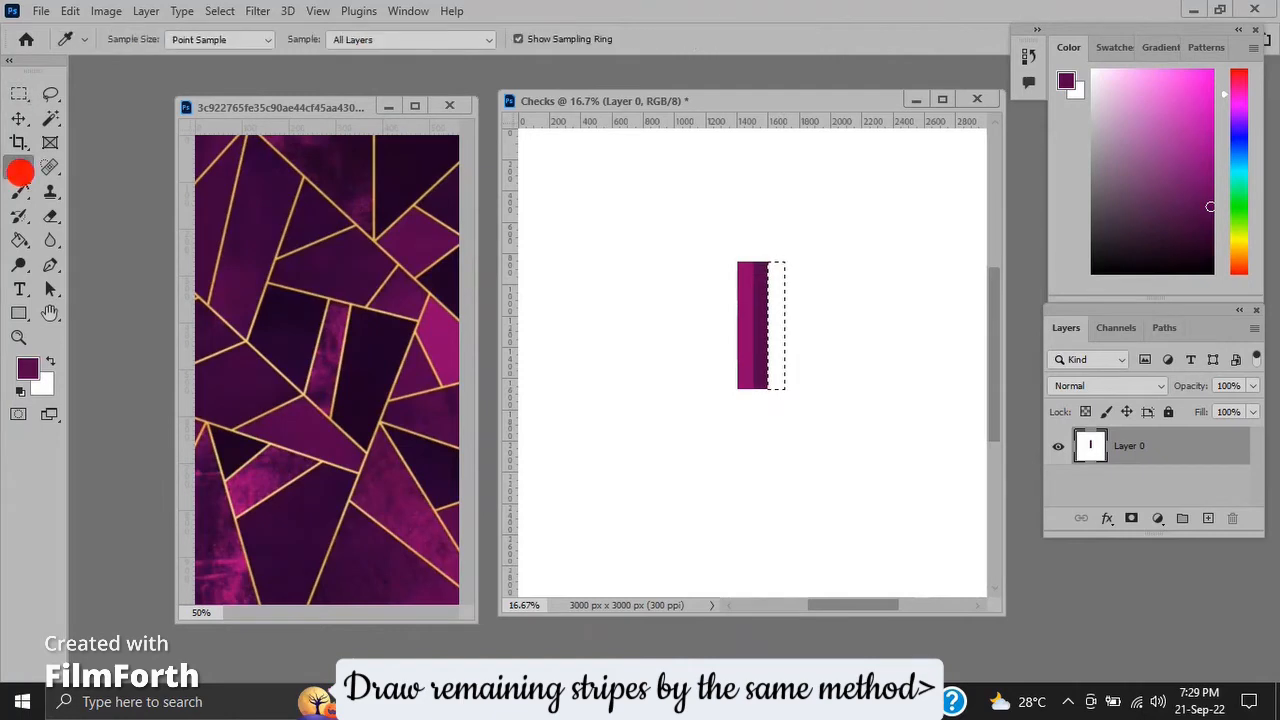
left_click(362, 258)
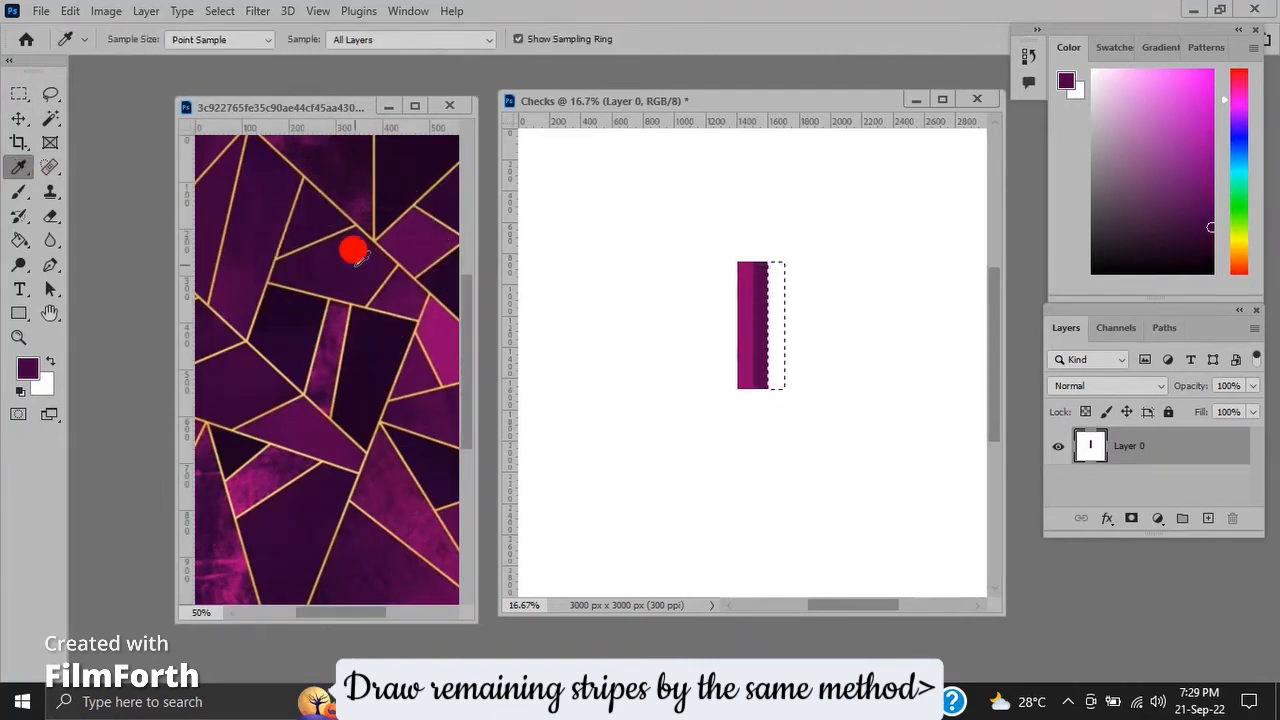
left_click(704, 118)
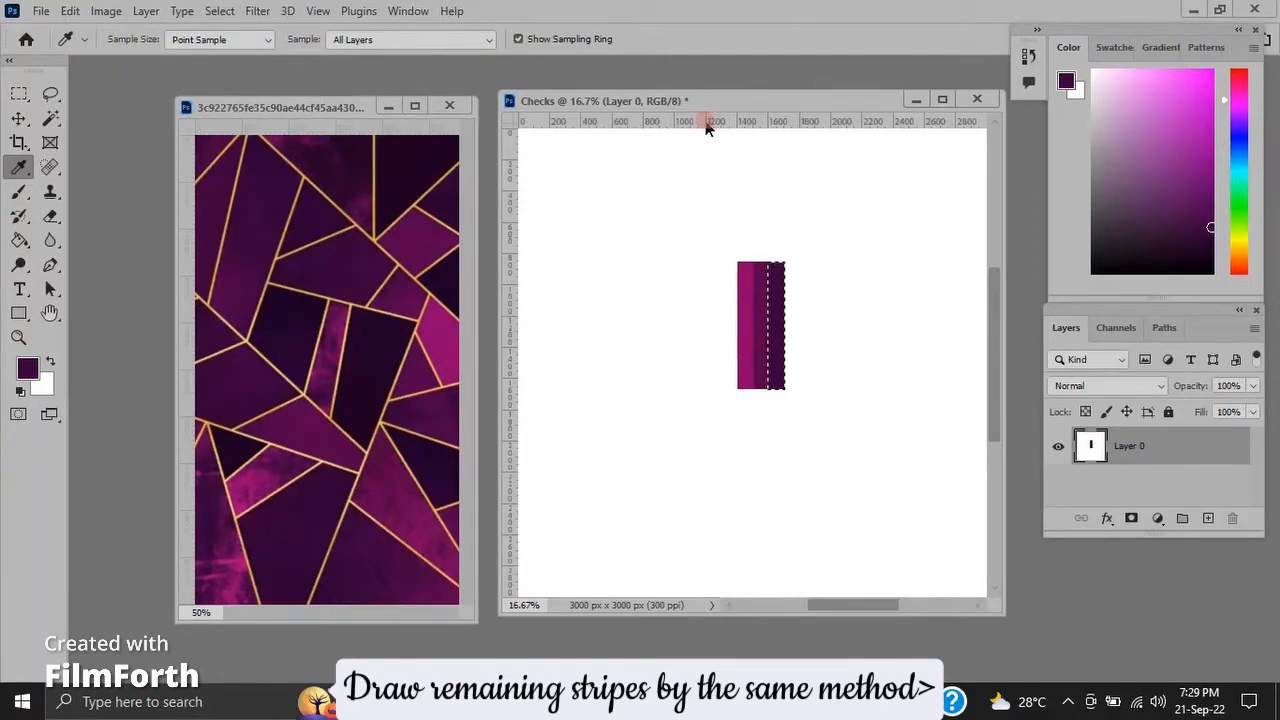
Add a fourth vertical stripe right of the third, filled with the near-black purple from the reference image's upper right area.
left_click(16, 93)
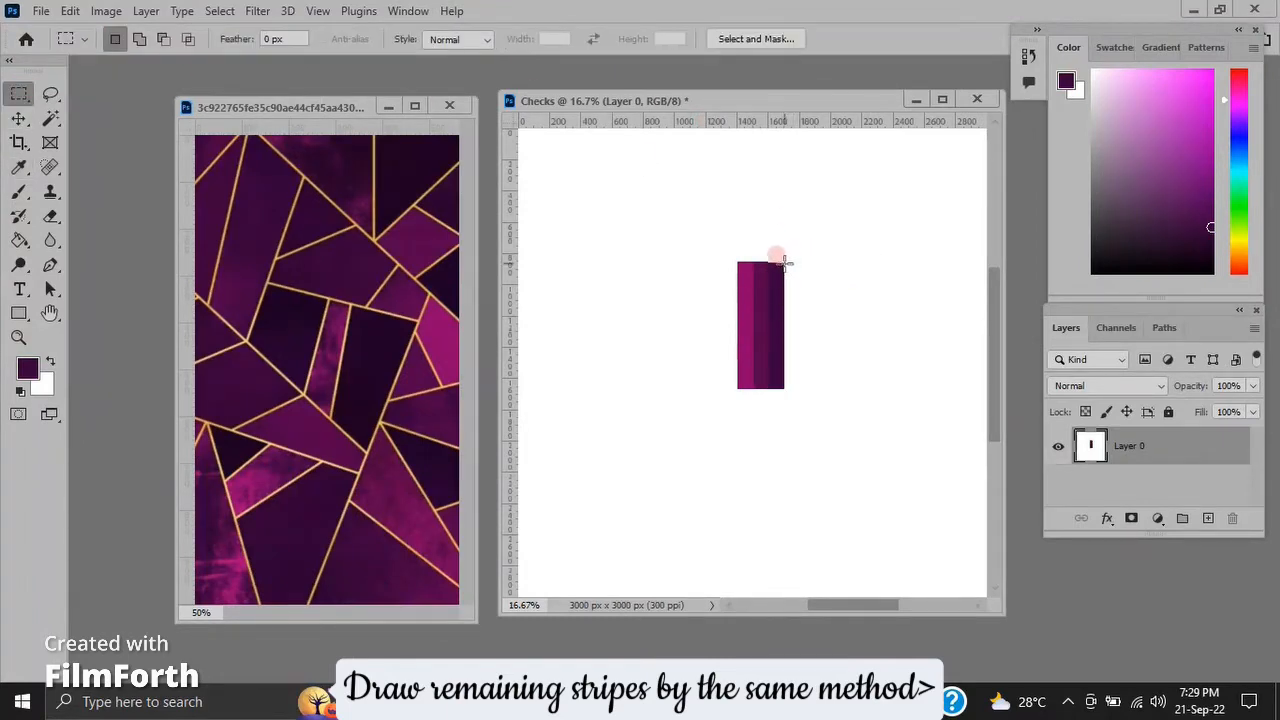
left_click_drag(784, 262, 800, 388)
left_click(19, 167)
left_click(437, 150)
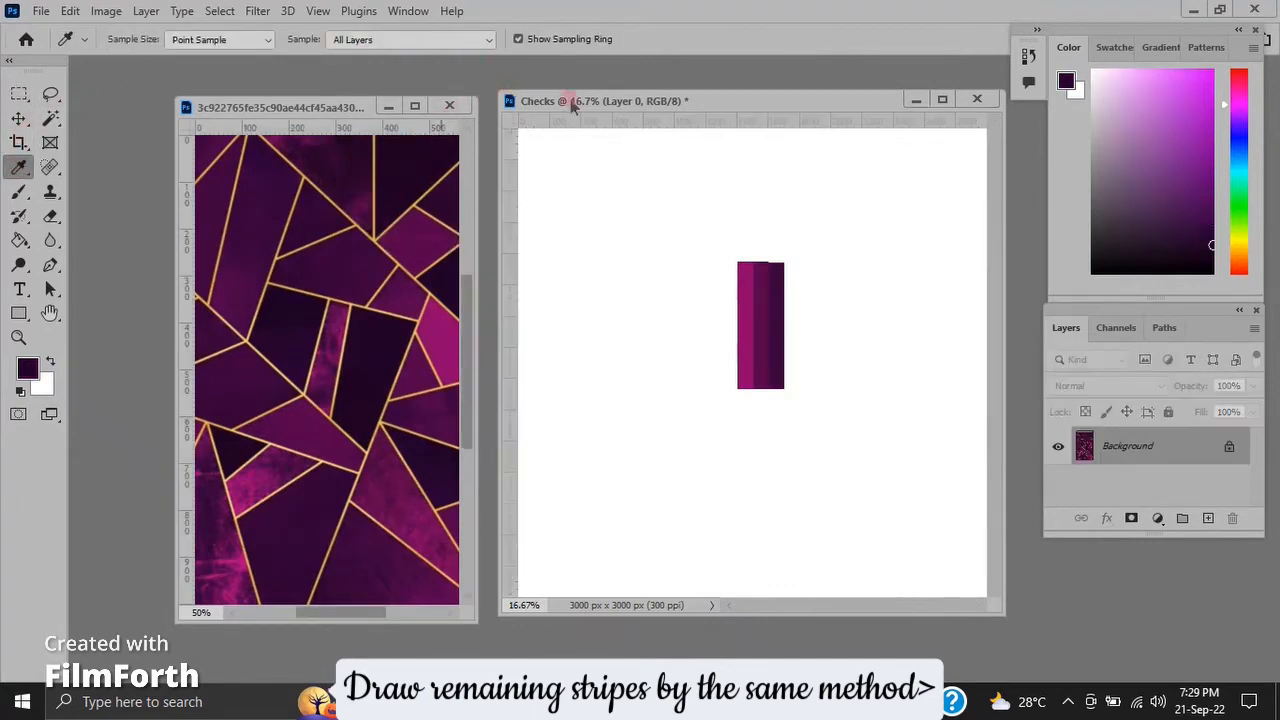
left_click(658, 106)
key("alt+BackSpace")
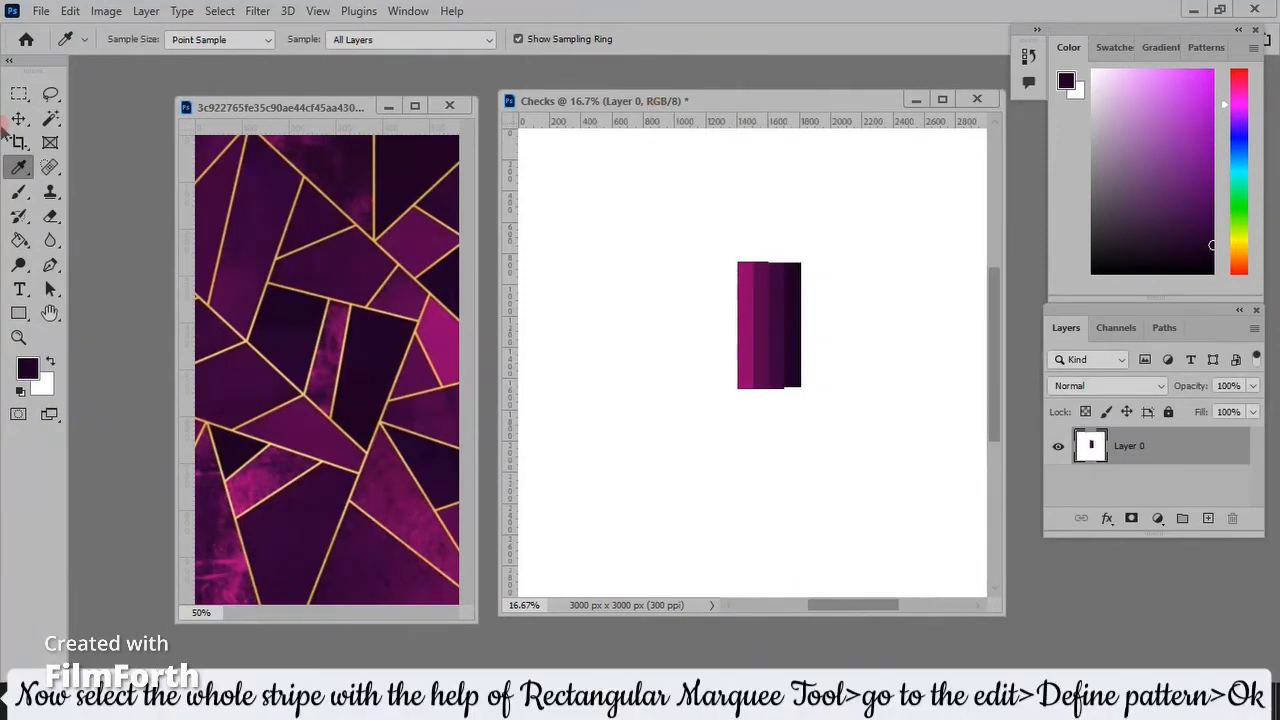
Select the full width of the four vertical stripes, inside their uneven ends, and define it as a pattern with the default name.
left_click(19, 93)
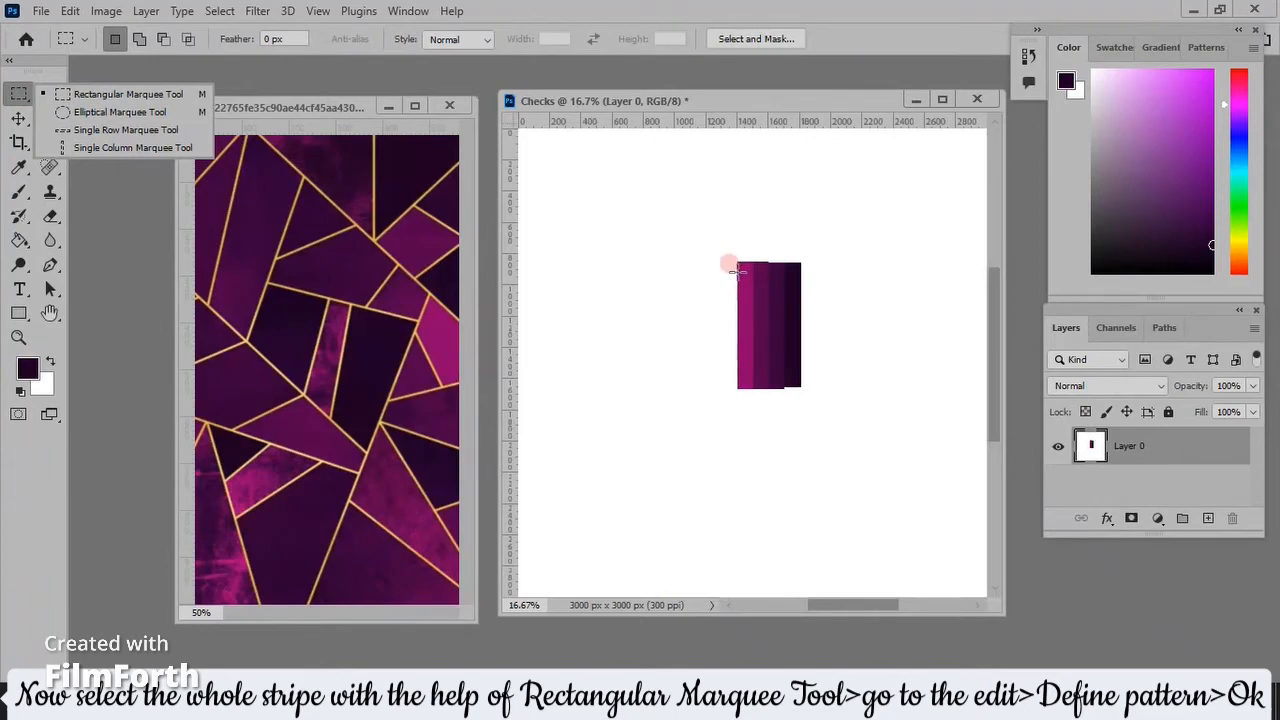
left_click_drag(735, 270, 800, 366)
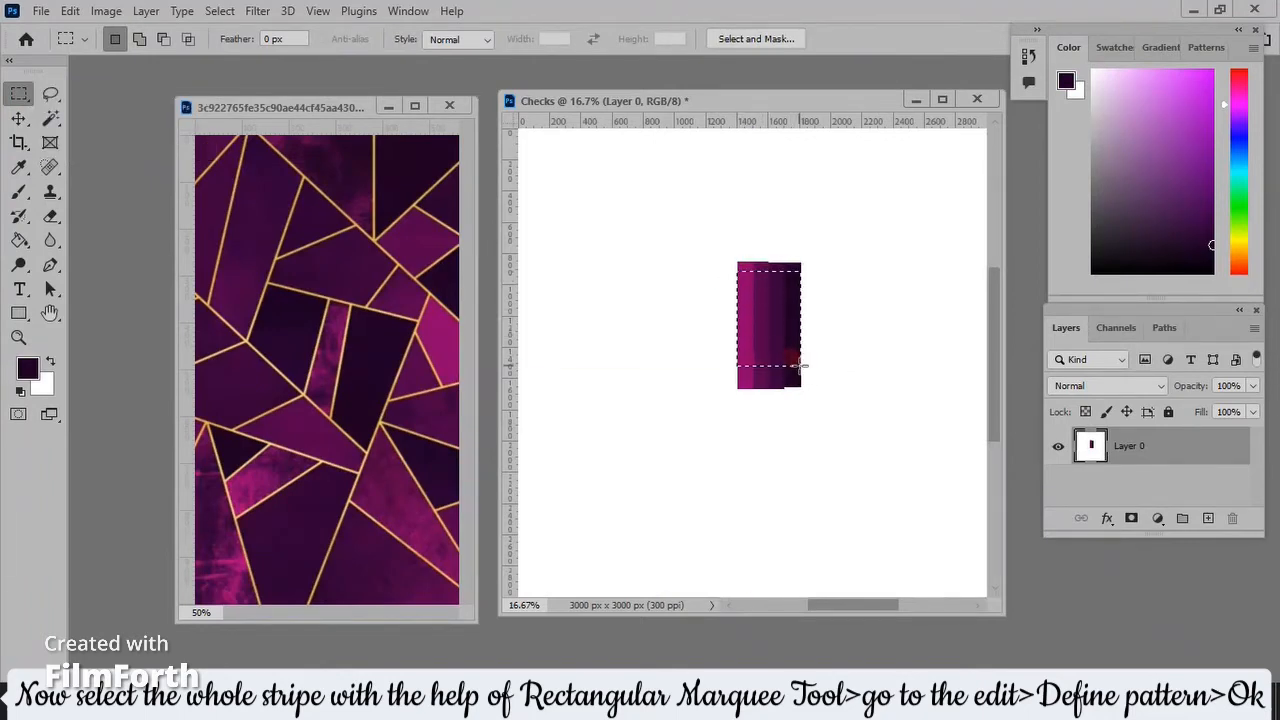
left_click(70, 11)
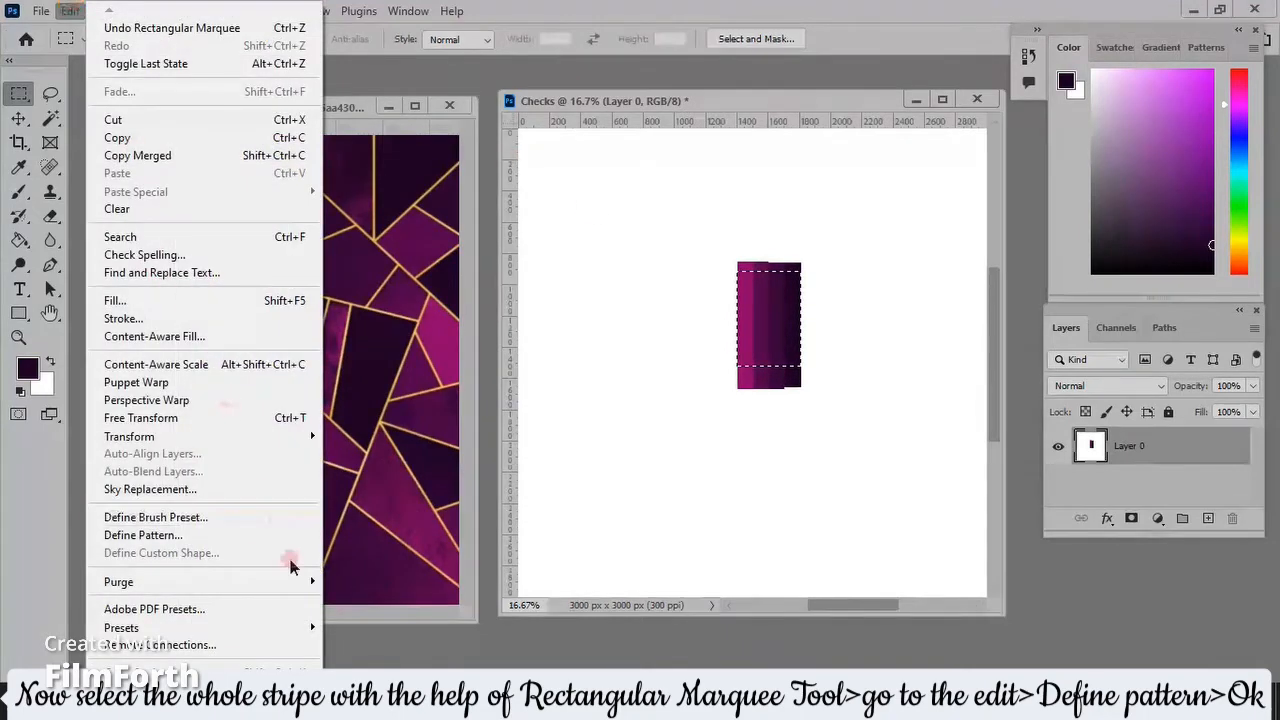
left_click(268, 535)
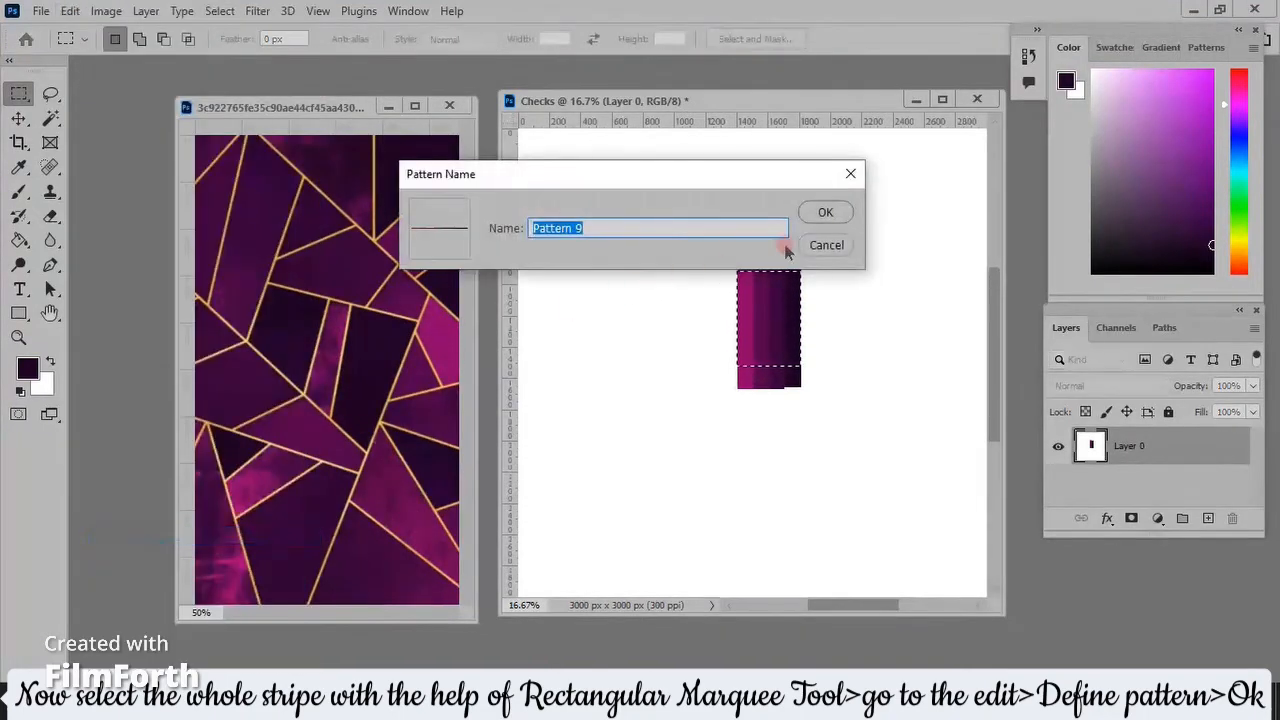
left_click(824, 213)
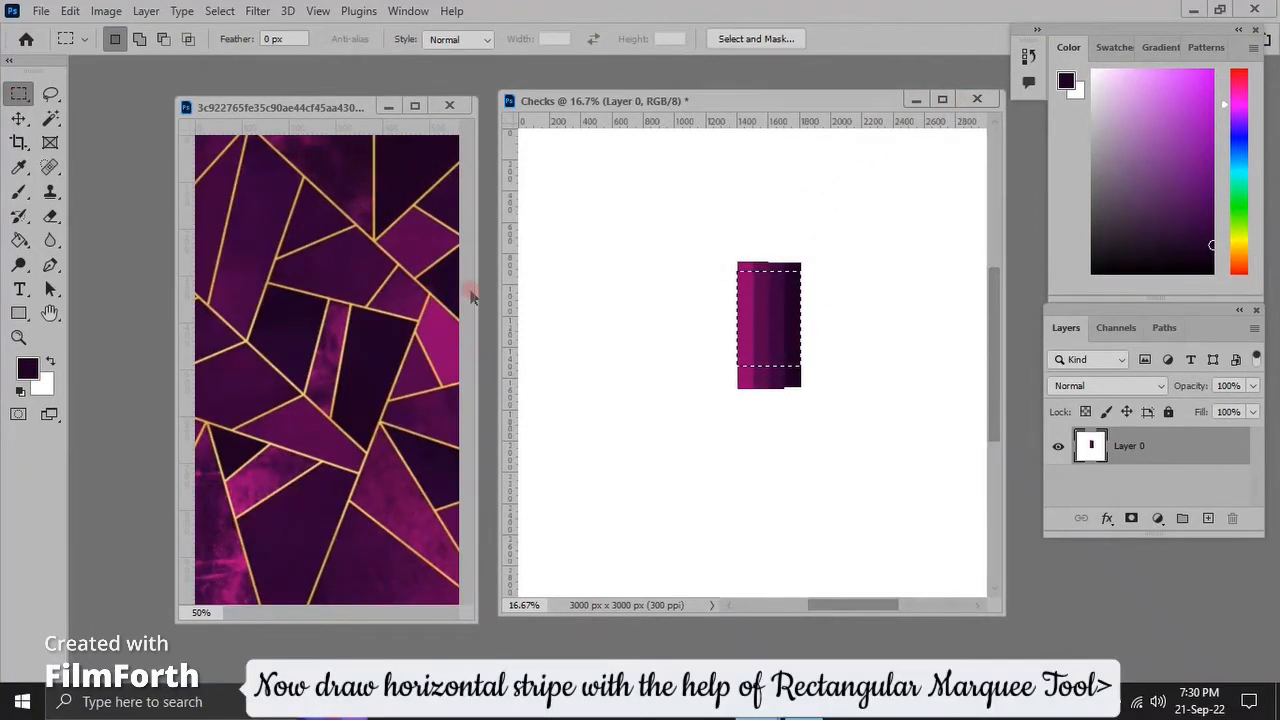
Draw a horizontal stripe about 640 × 100 px left of the vertical stripes, fill it with their magenta, and deselect.
left_click(586, 279)
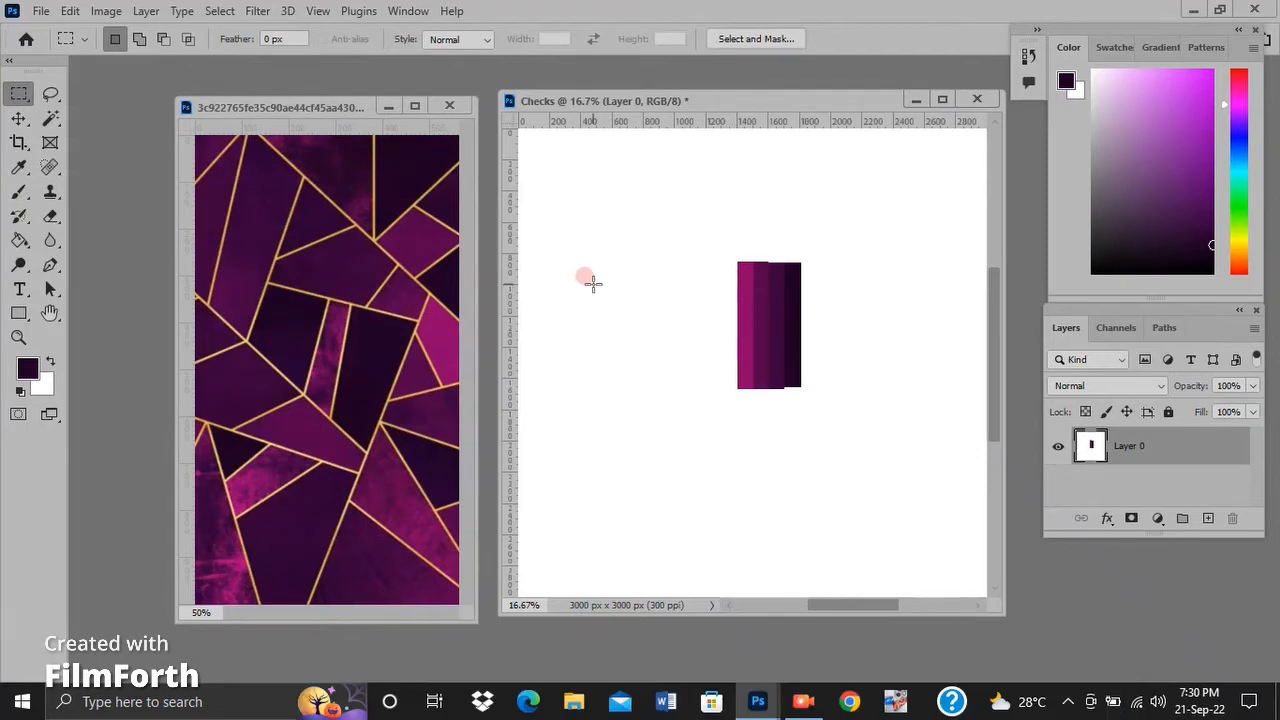
left_click_drag(593, 284, 694, 300)
left_click(19, 168)
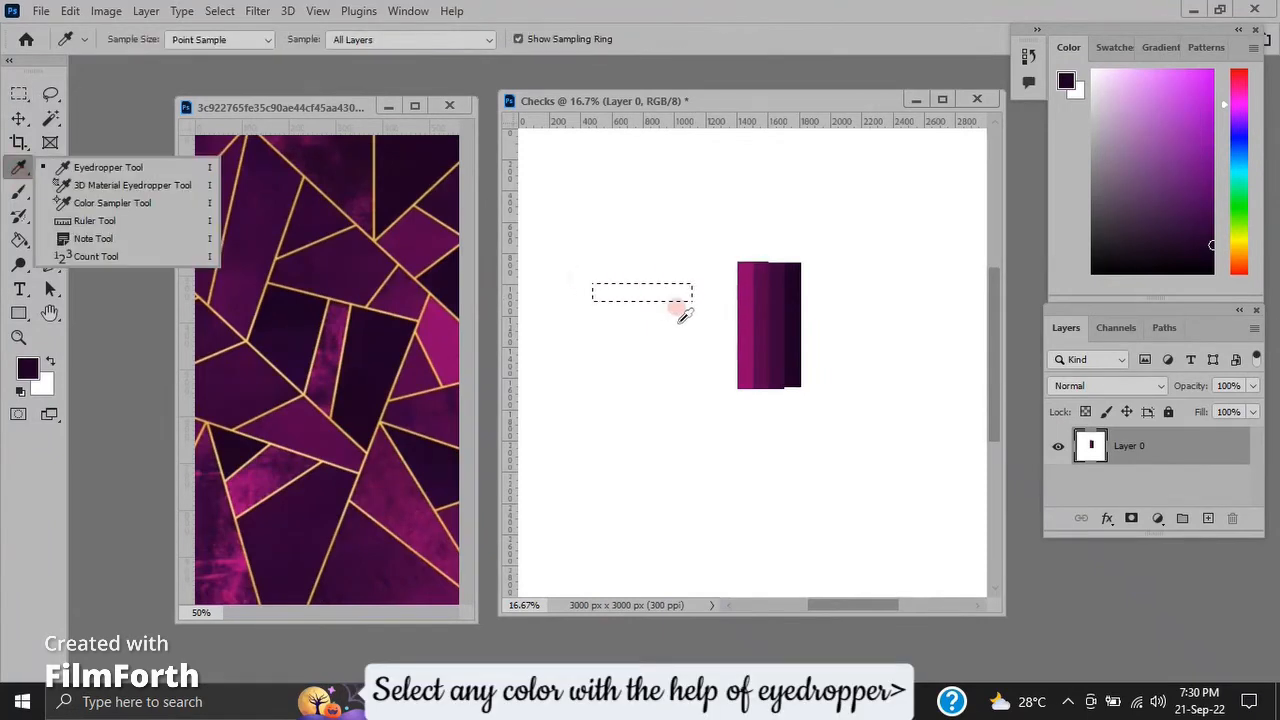
left_click(746, 311)
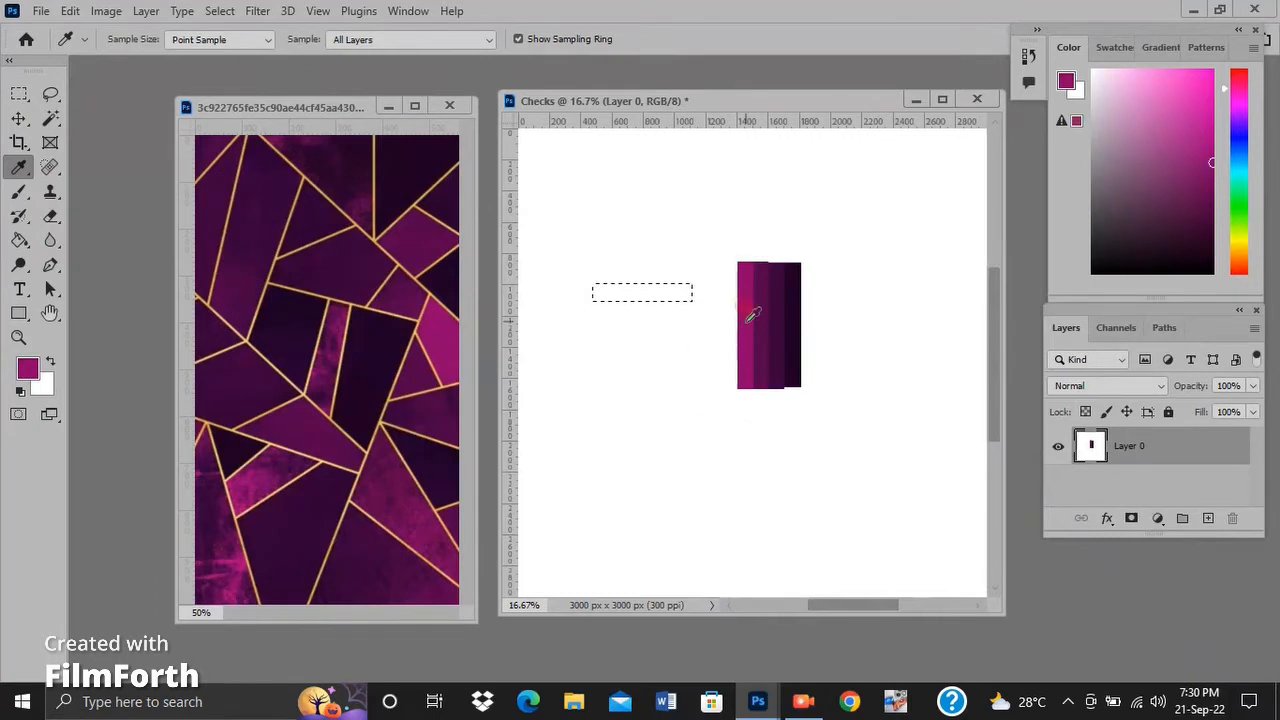
key("ctrl+d")
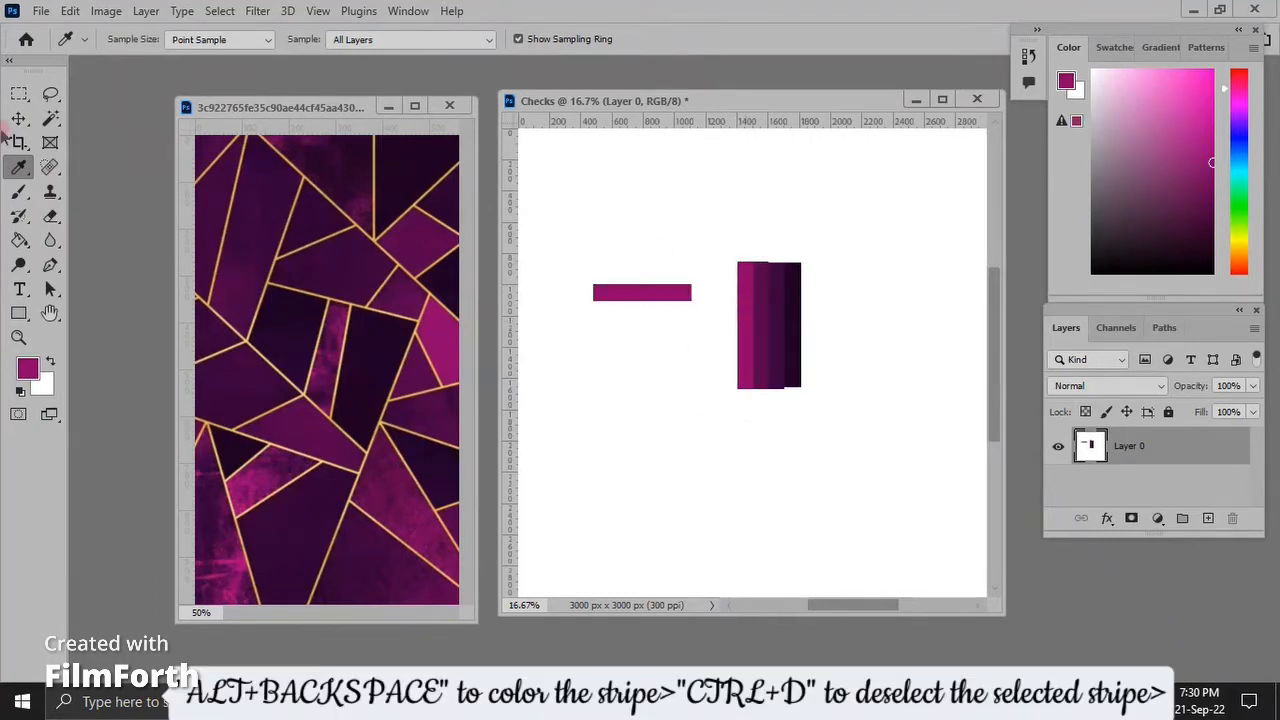
Add a second horizontal stripe directly below the magenta one, matching its size, and fill it with the second vertical stripe's purple.
left_click(19, 93)
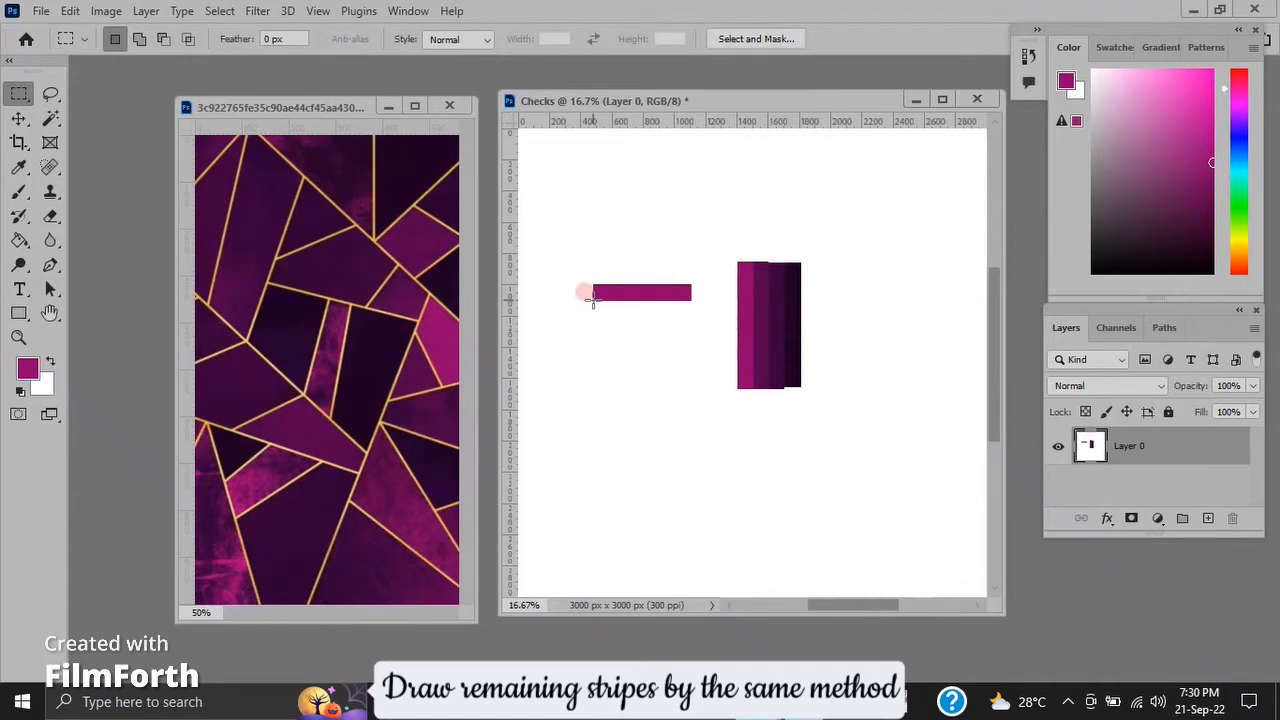
left_click_drag(592, 298, 693, 320)
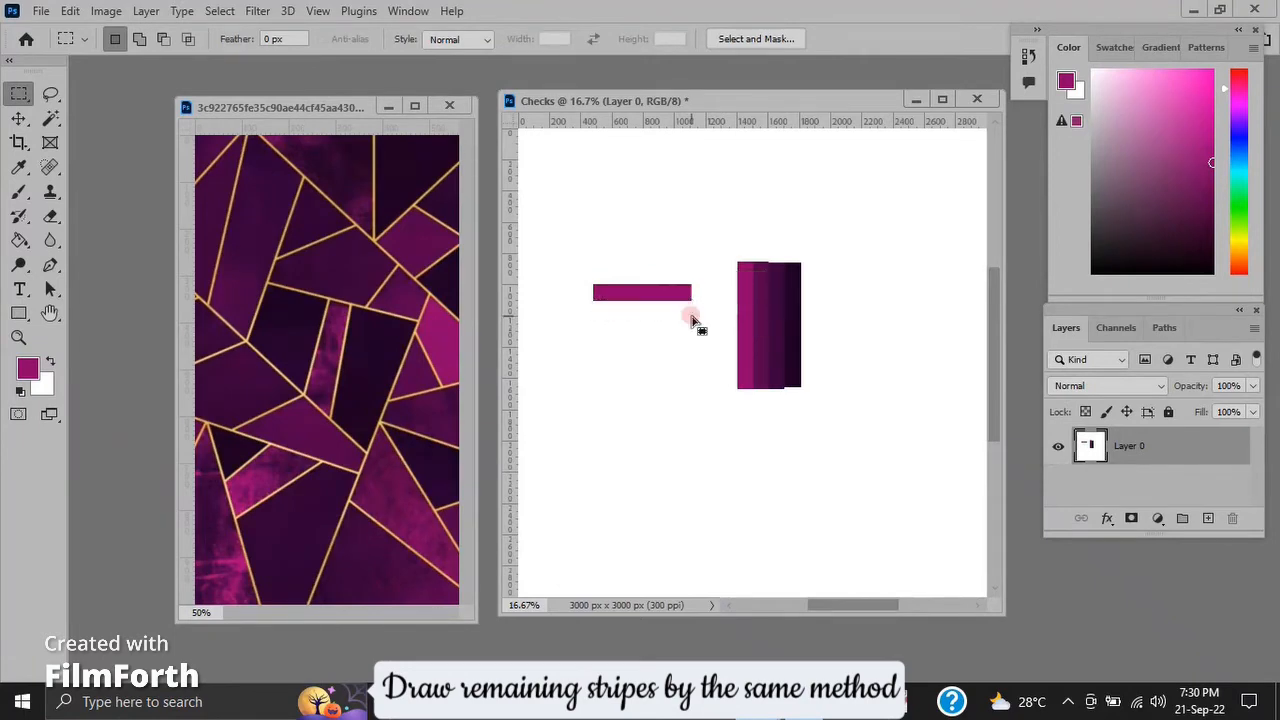
left_click(18, 167)
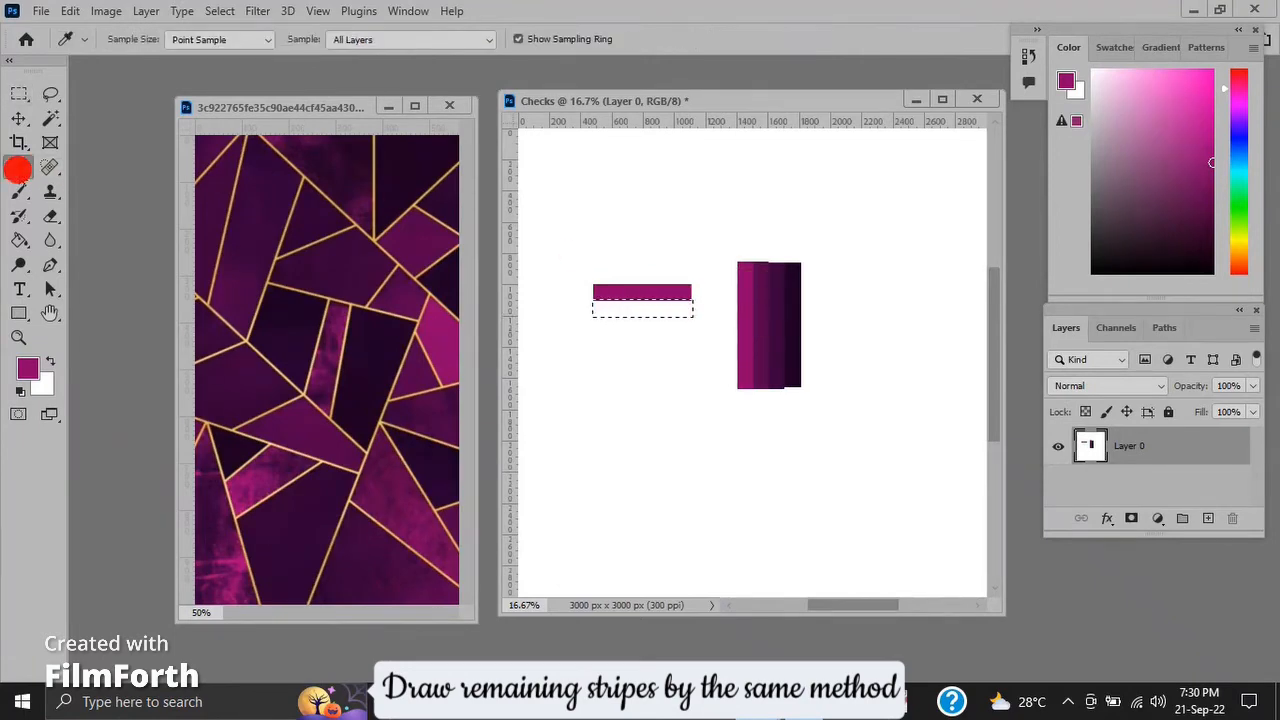
left_click(766, 297)
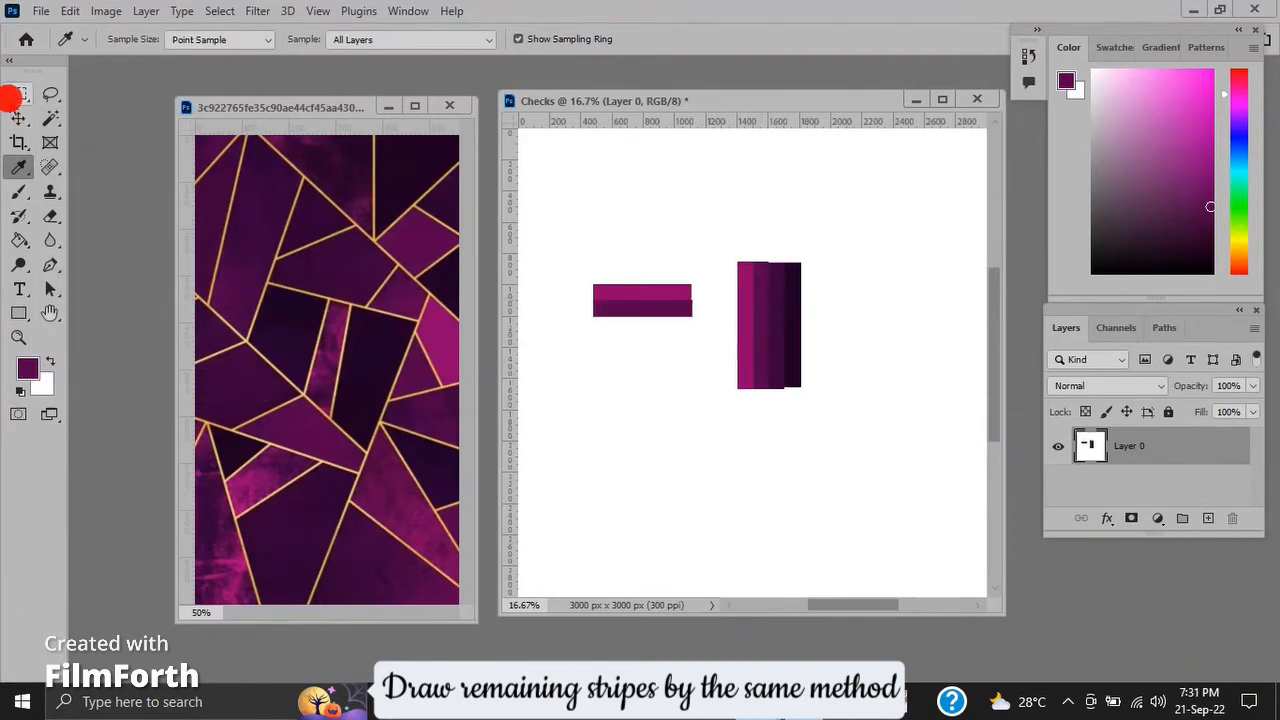
Add a third matching horizontal stripe below the second, filled with the deeper purple sampled from the third vertical stripe.
left_click(18, 94)
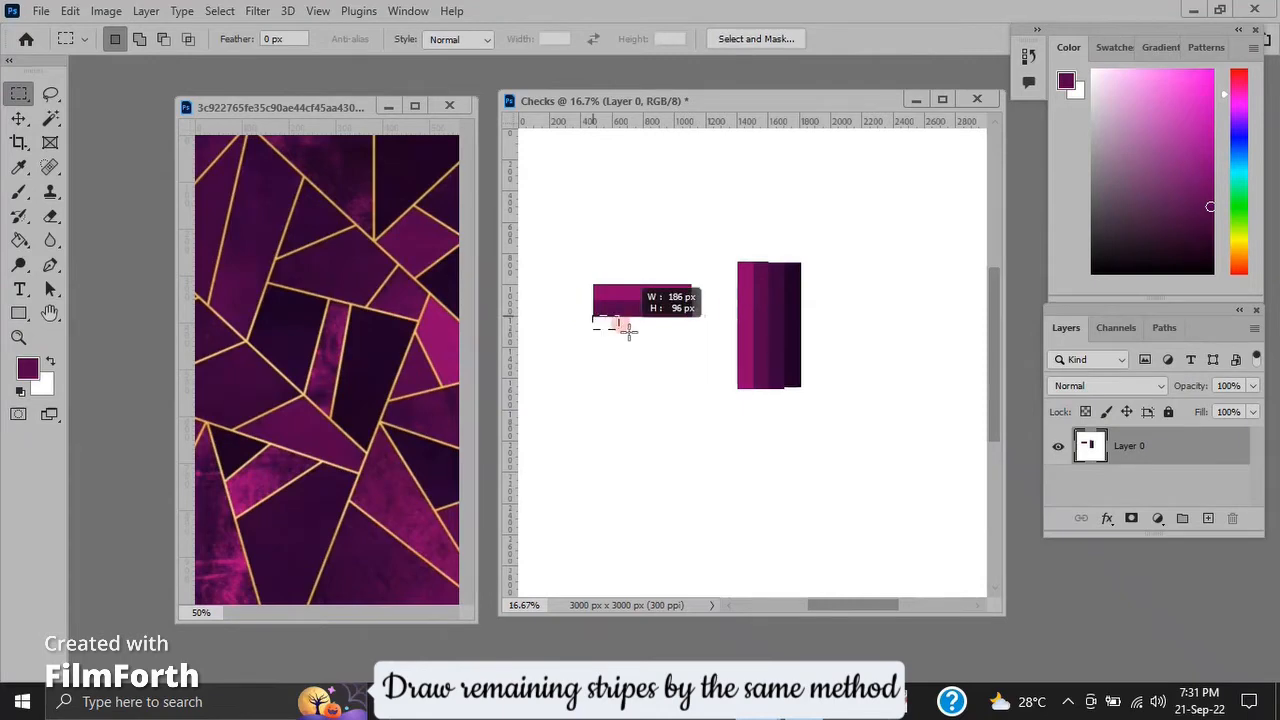
left_click_drag(629, 330, 692, 332)
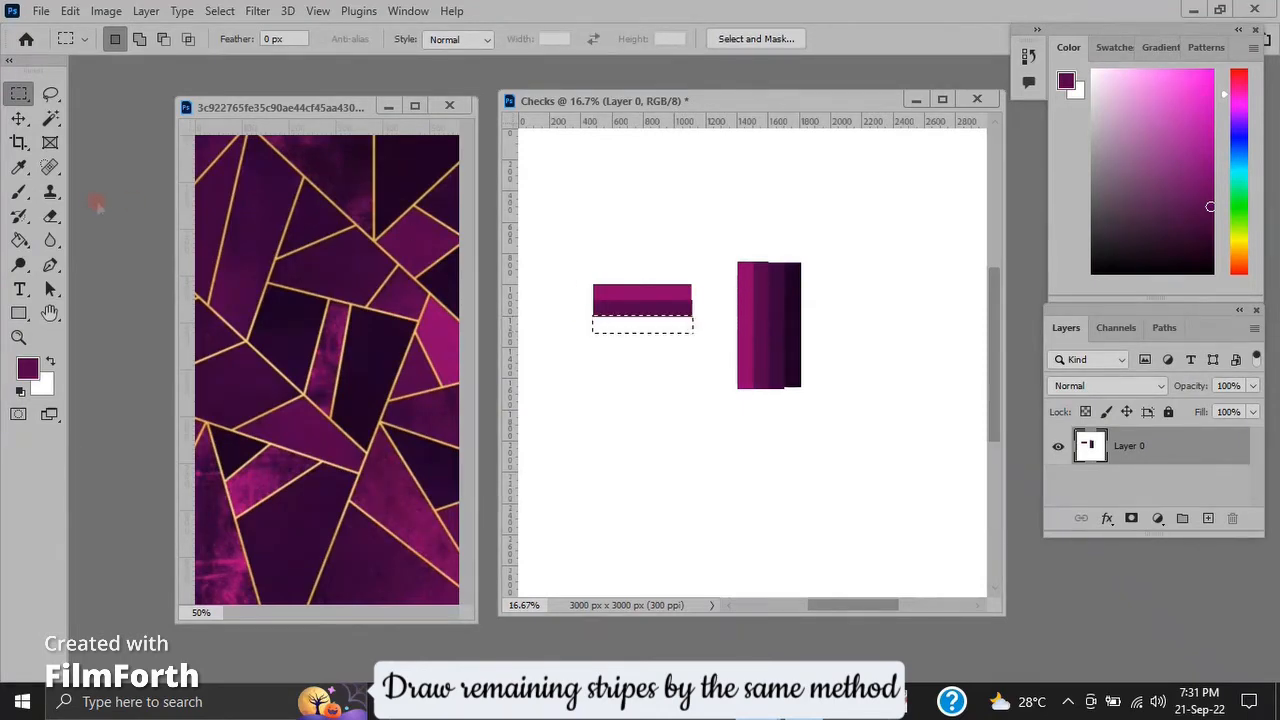
left_click(19, 167)
left_click(782, 316)
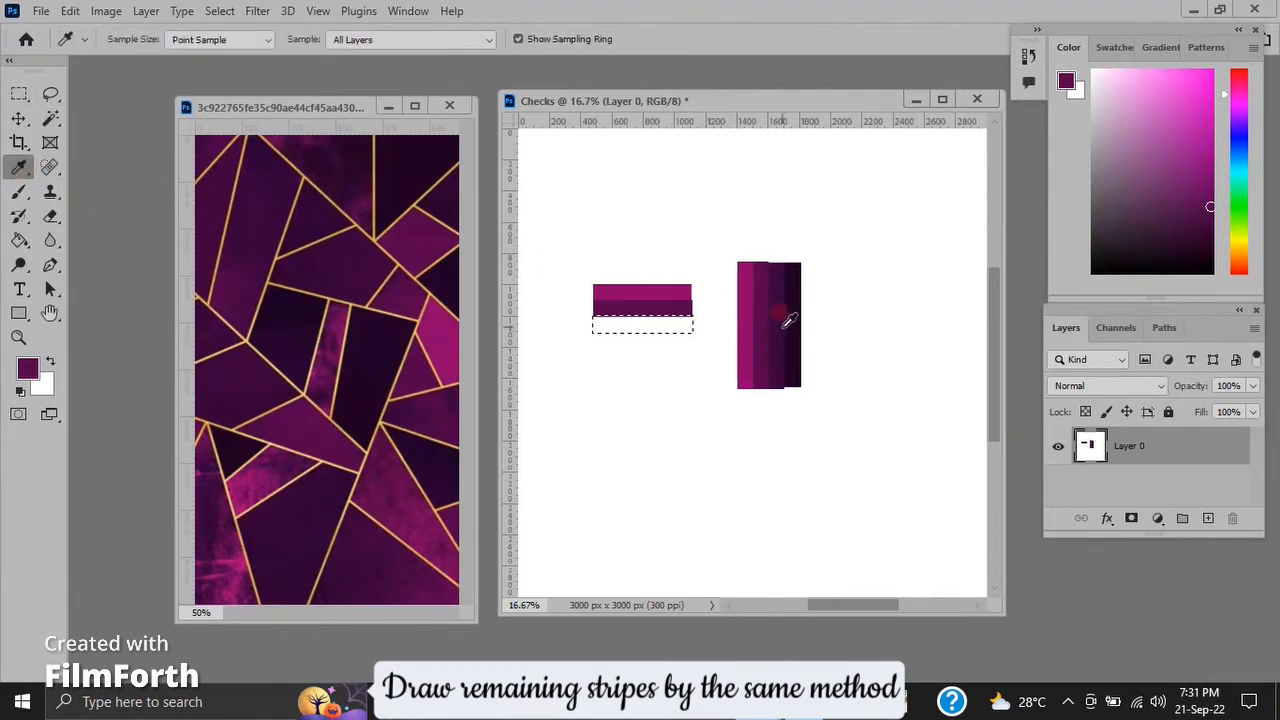
left_click(788, 320)
key("alt+BackSpace")
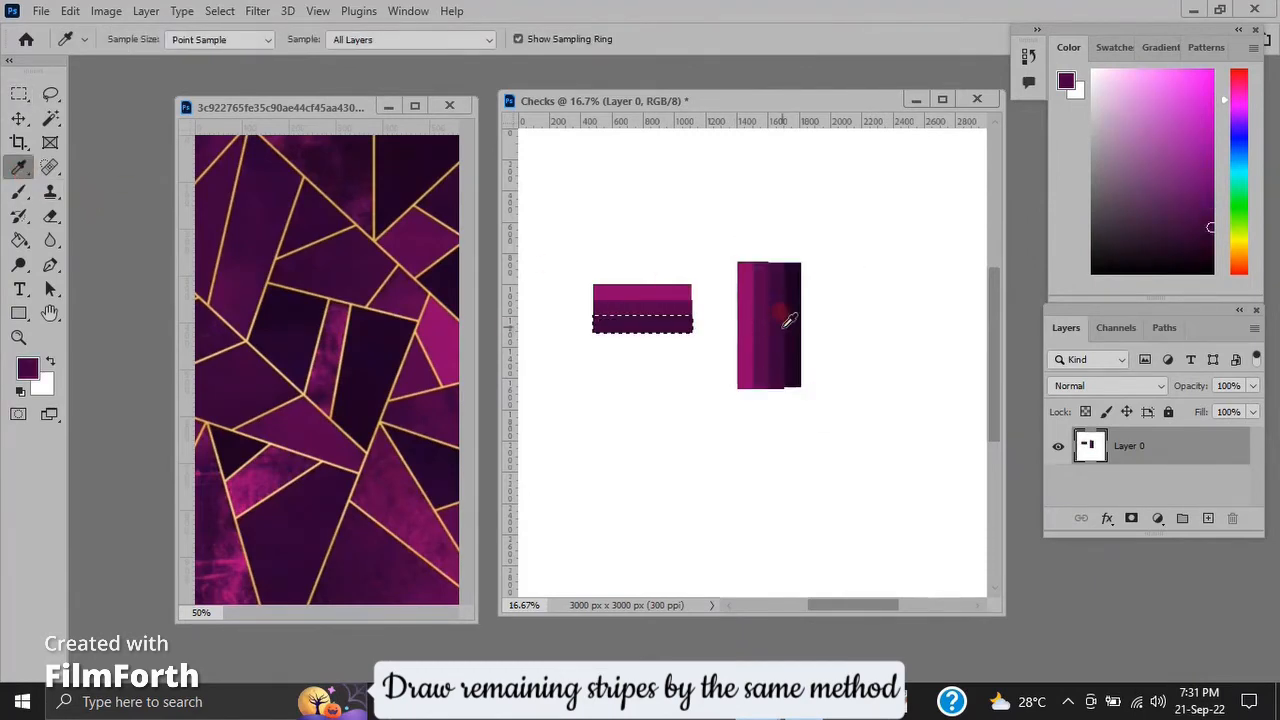
Add a fourth horizontal stripe below the third, fill it with the fourth vertical stripe's near-black purple, and deselect.
left_click(19, 94)
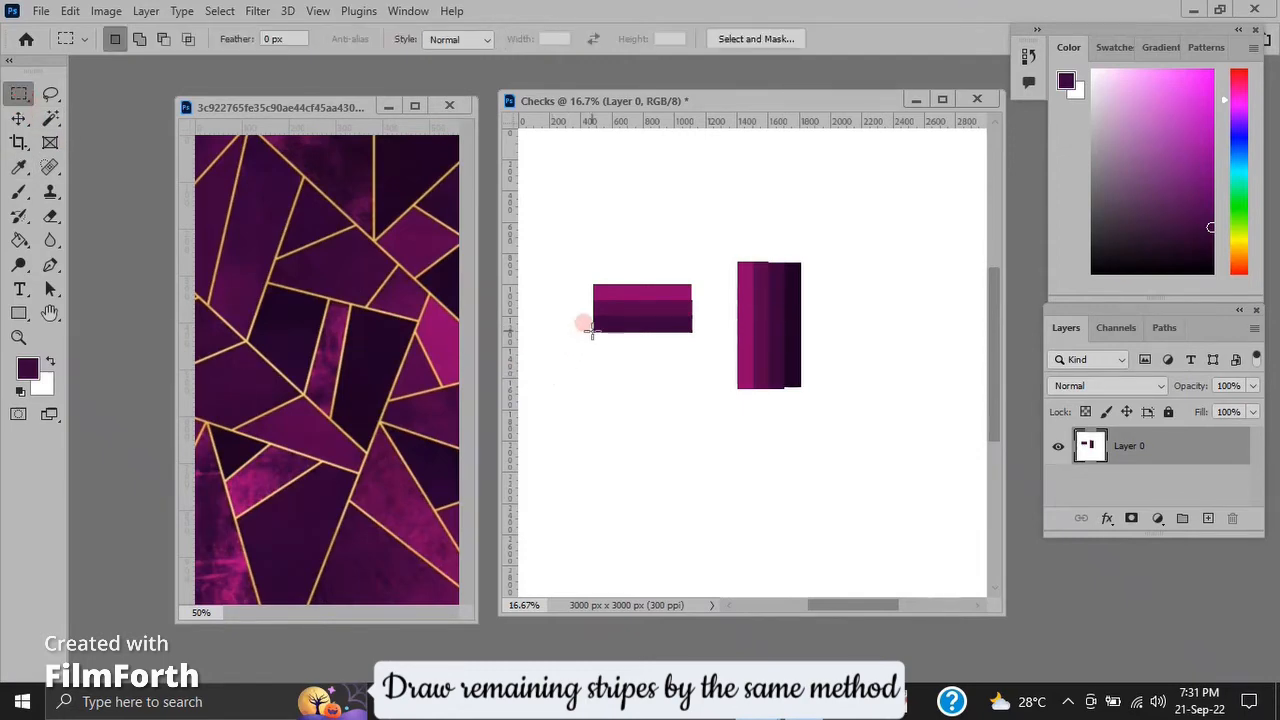
left_click_drag(594, 334, 696, 346)
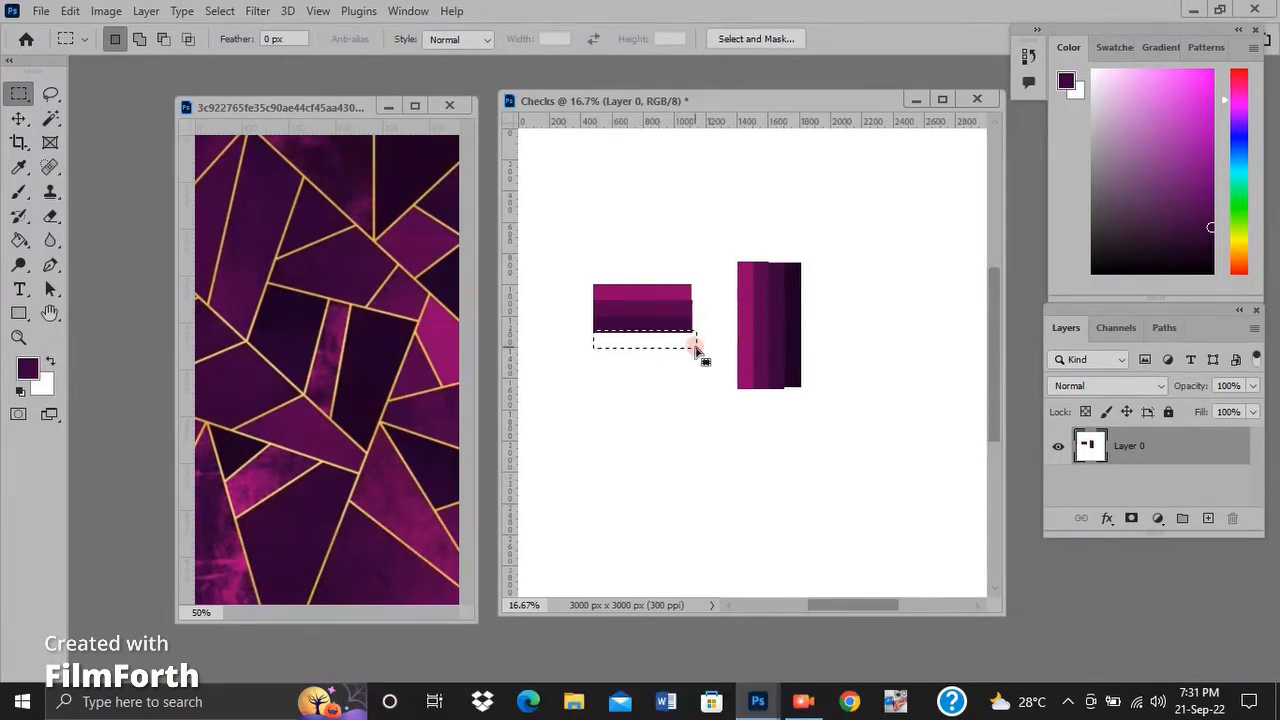
left_click(17, 167)
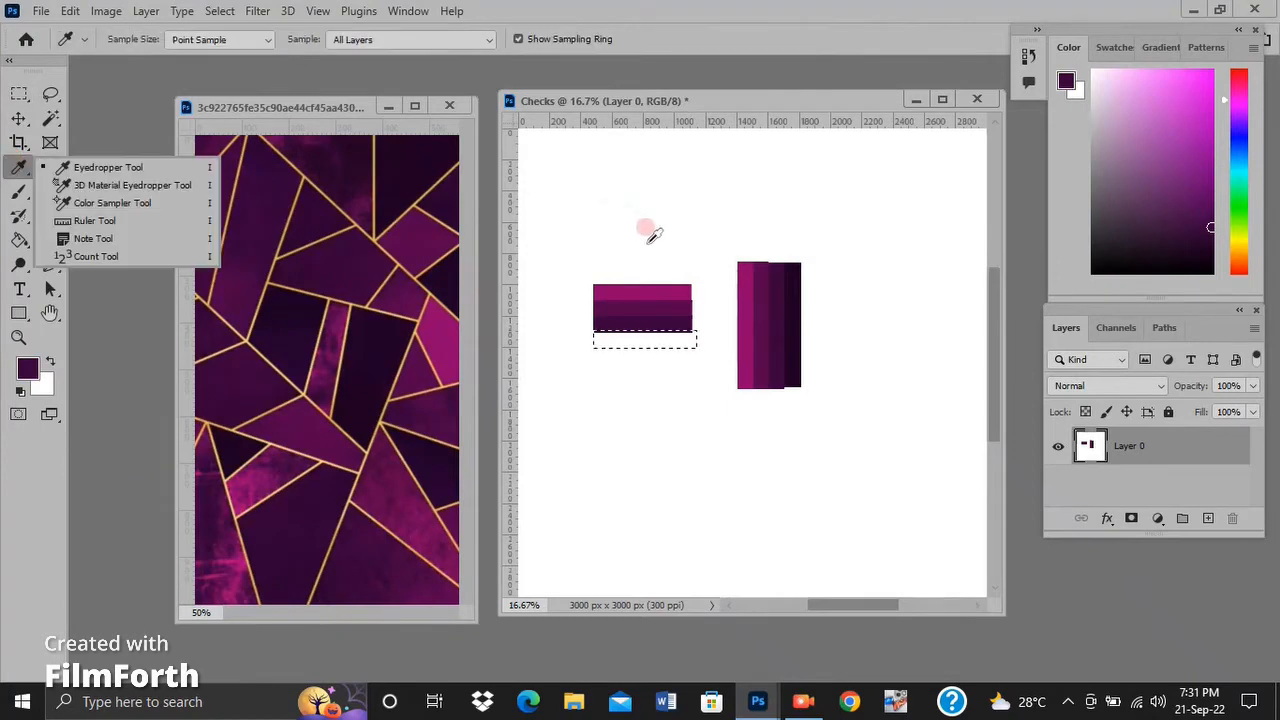
left_click(803, 293)
key("alt+BackSpace")
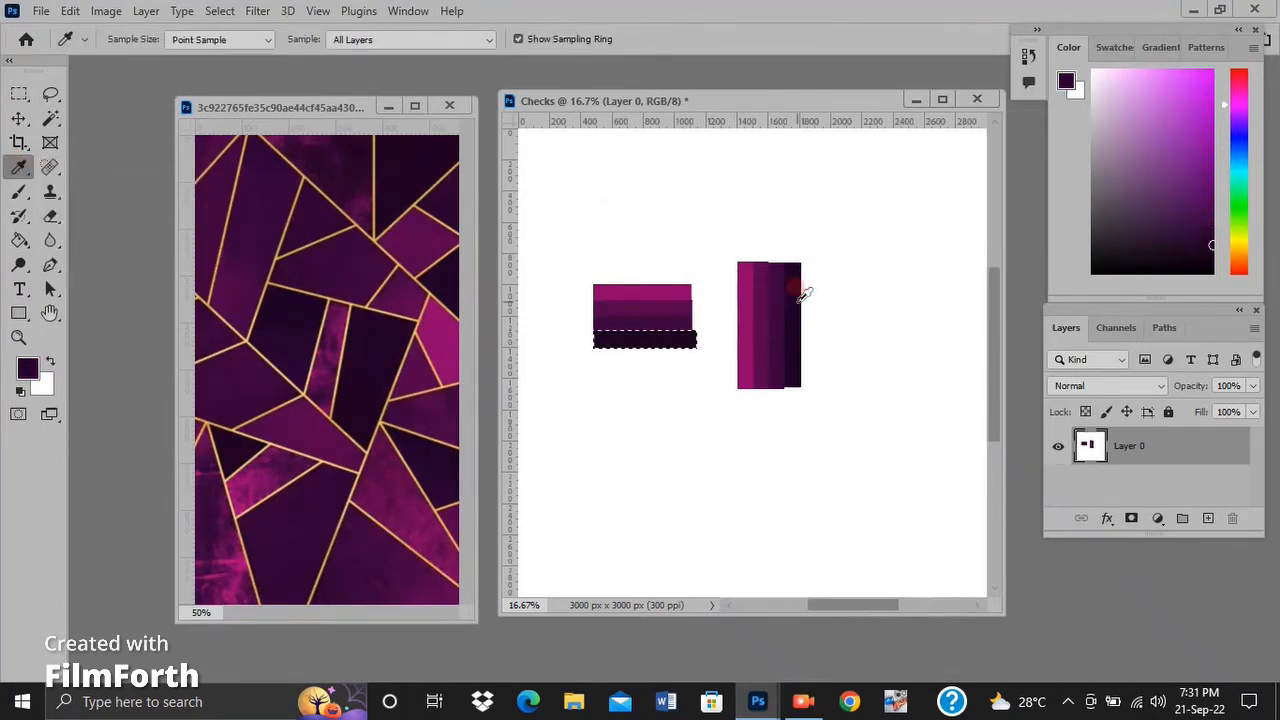
key("ctrl+d")
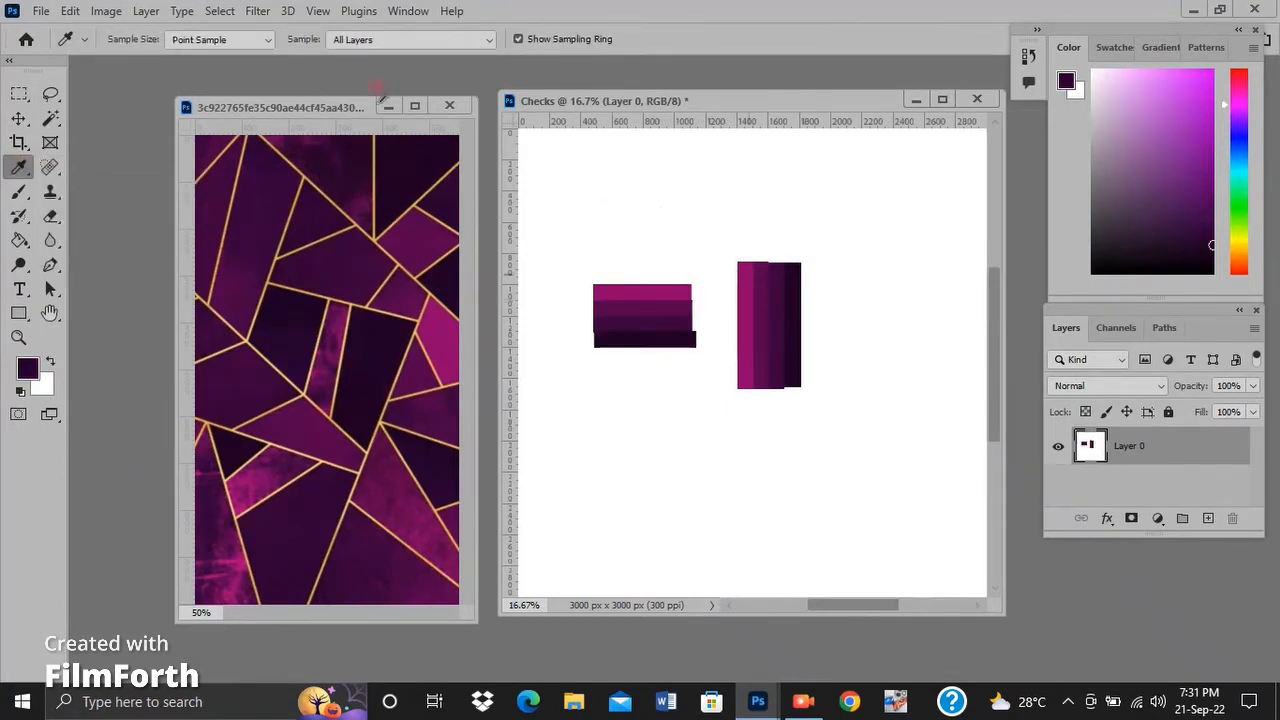
Select the full height of the four horizontal stripes, inside their uneven ends, and define it as a pattern with the default name.
left_click(18, 95)
left_click_drag(594, 279, 601, 287)
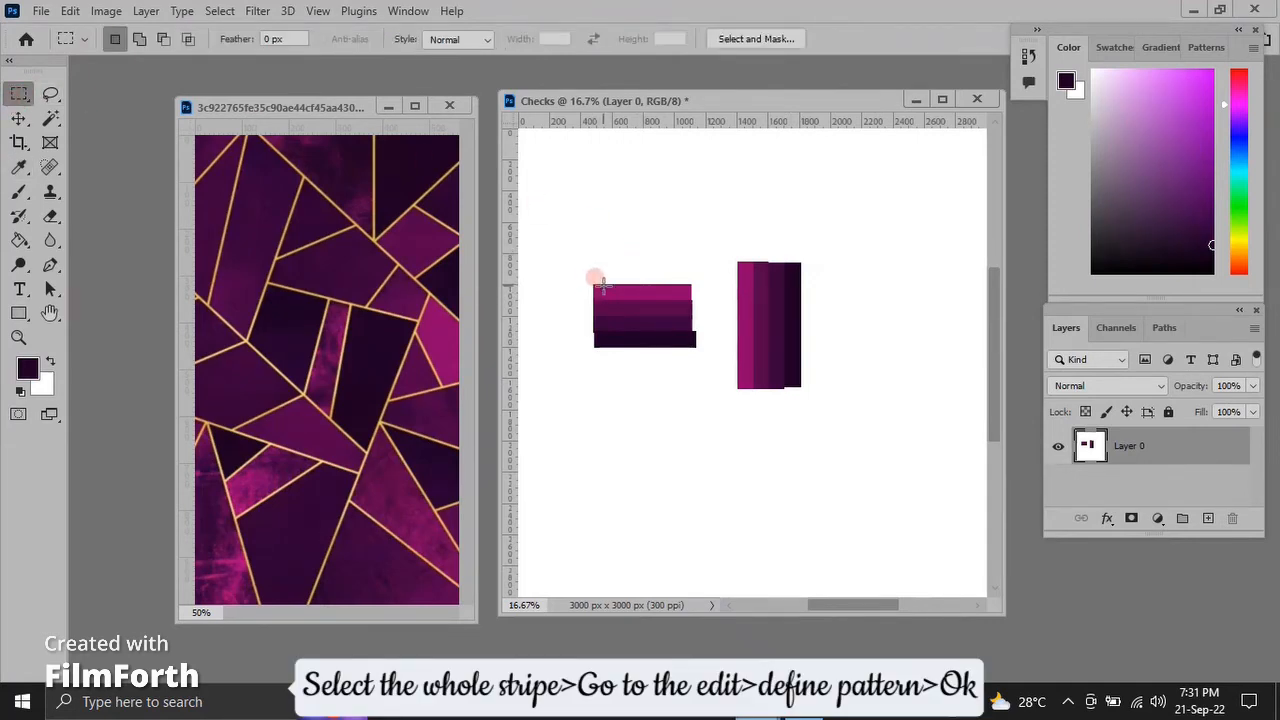
left_click_drag(601, 287, 686, 345)
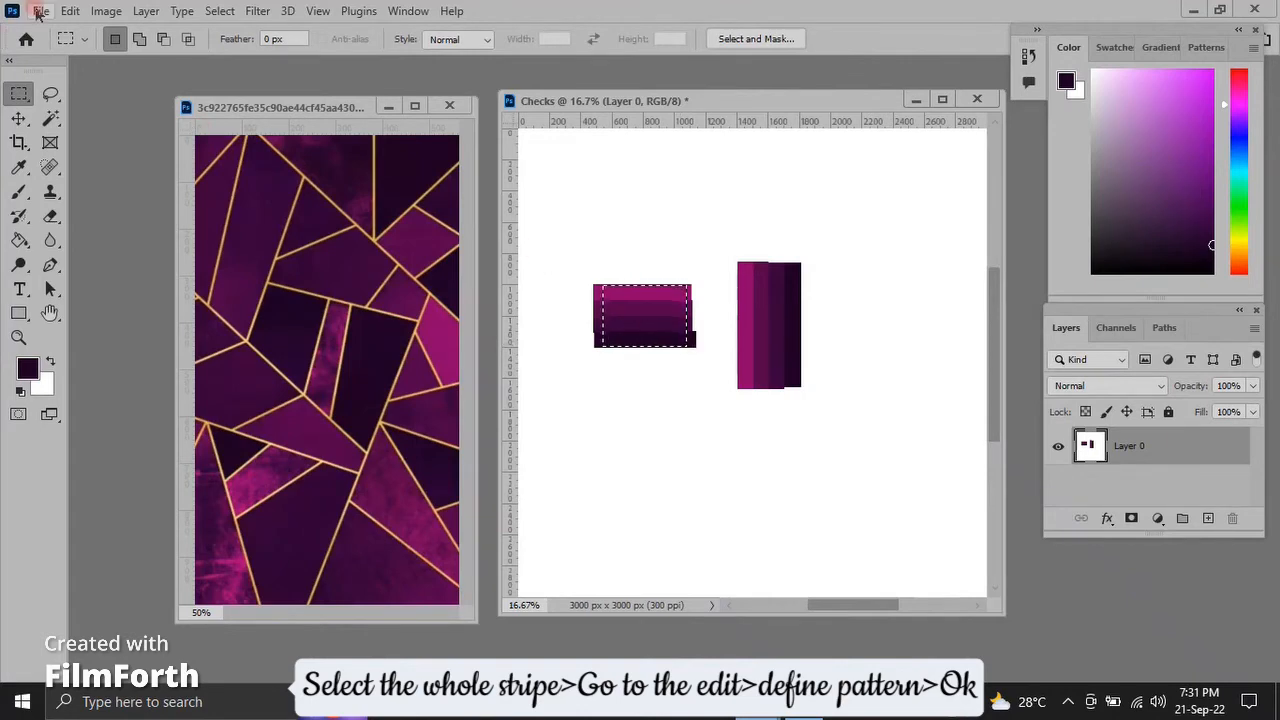
left_click(70, 10)
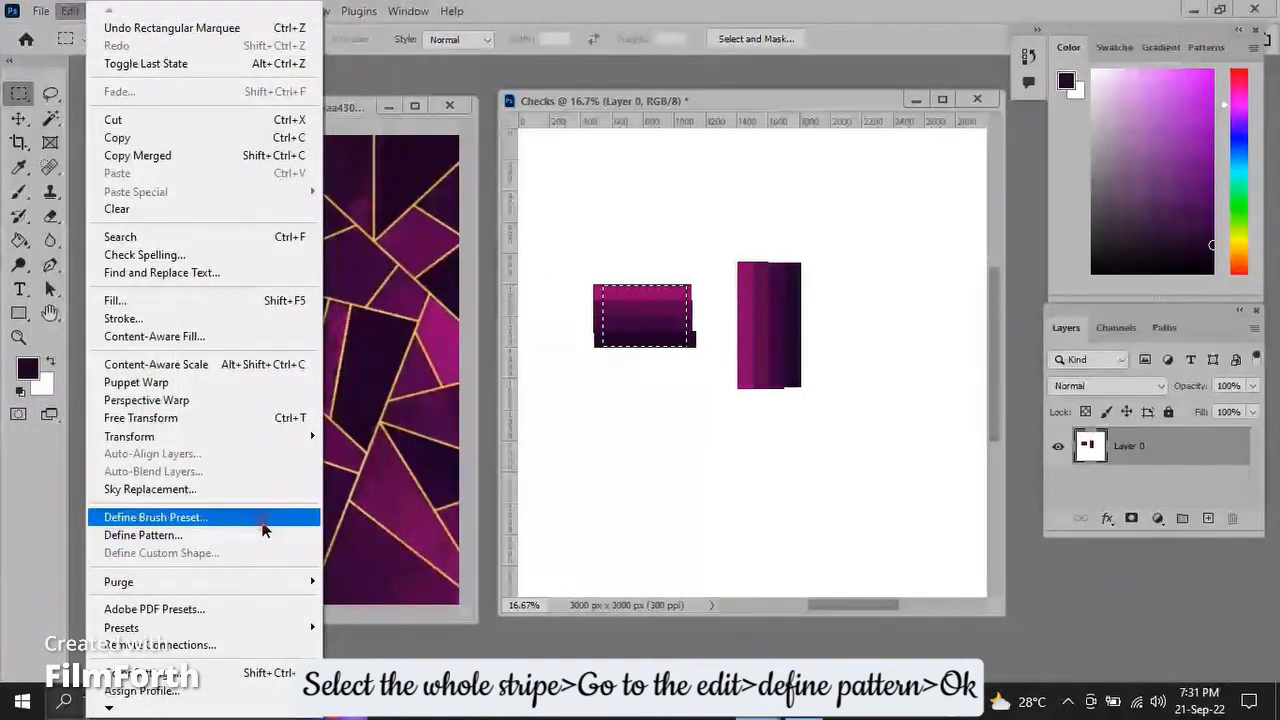
left_click(265, 535)
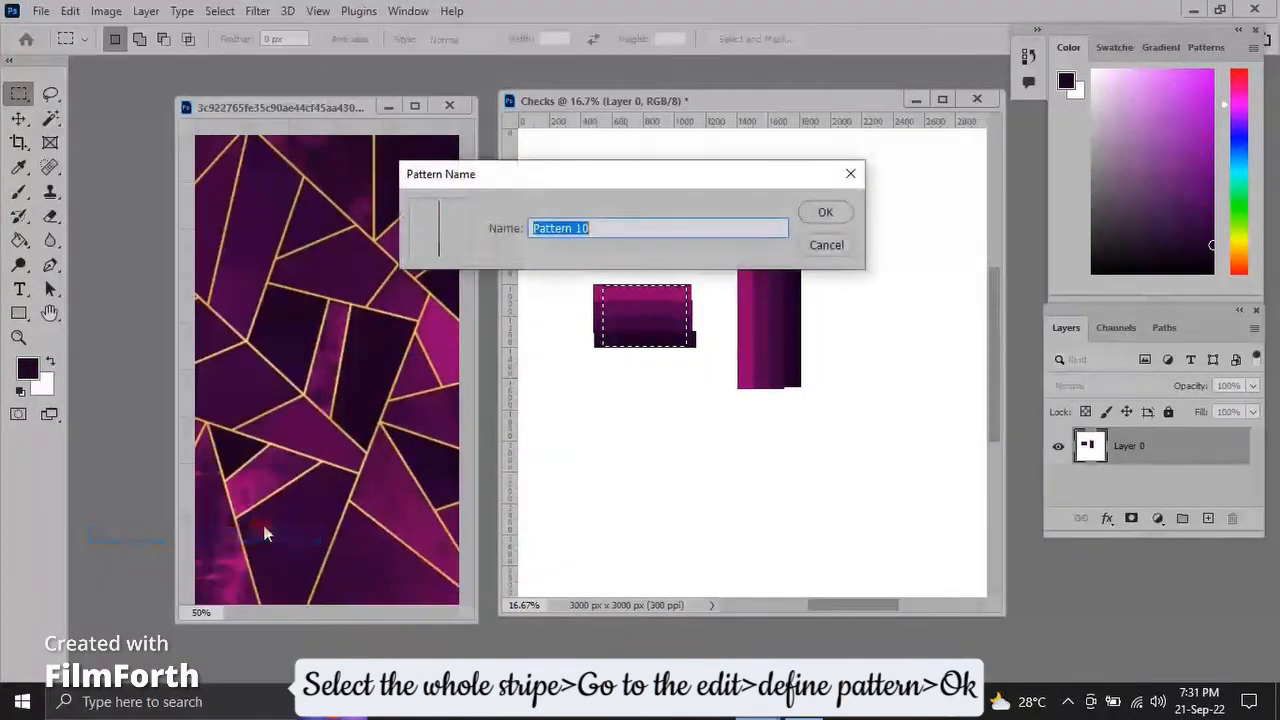
left_click(829, 212)
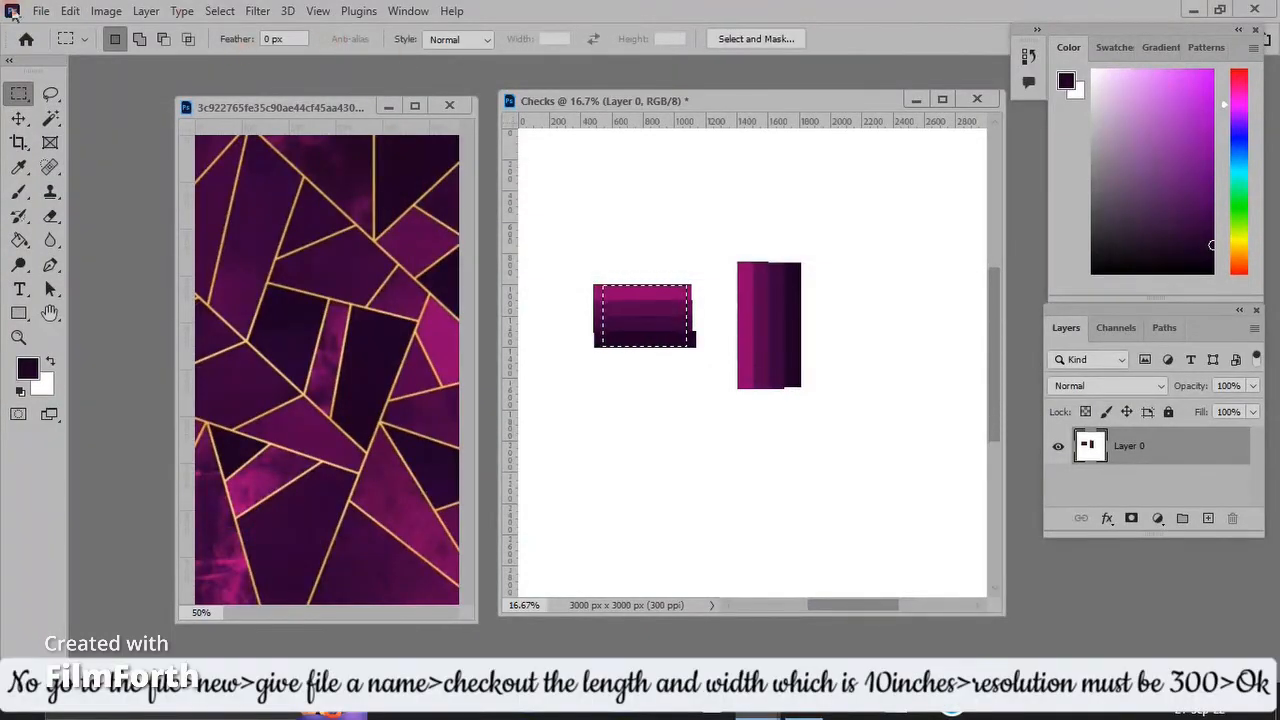
Create a new document named Beydot, 10 × 10 inches at 300 pixels/inch, in RGB Color with a white background.
left_click(68, 11)
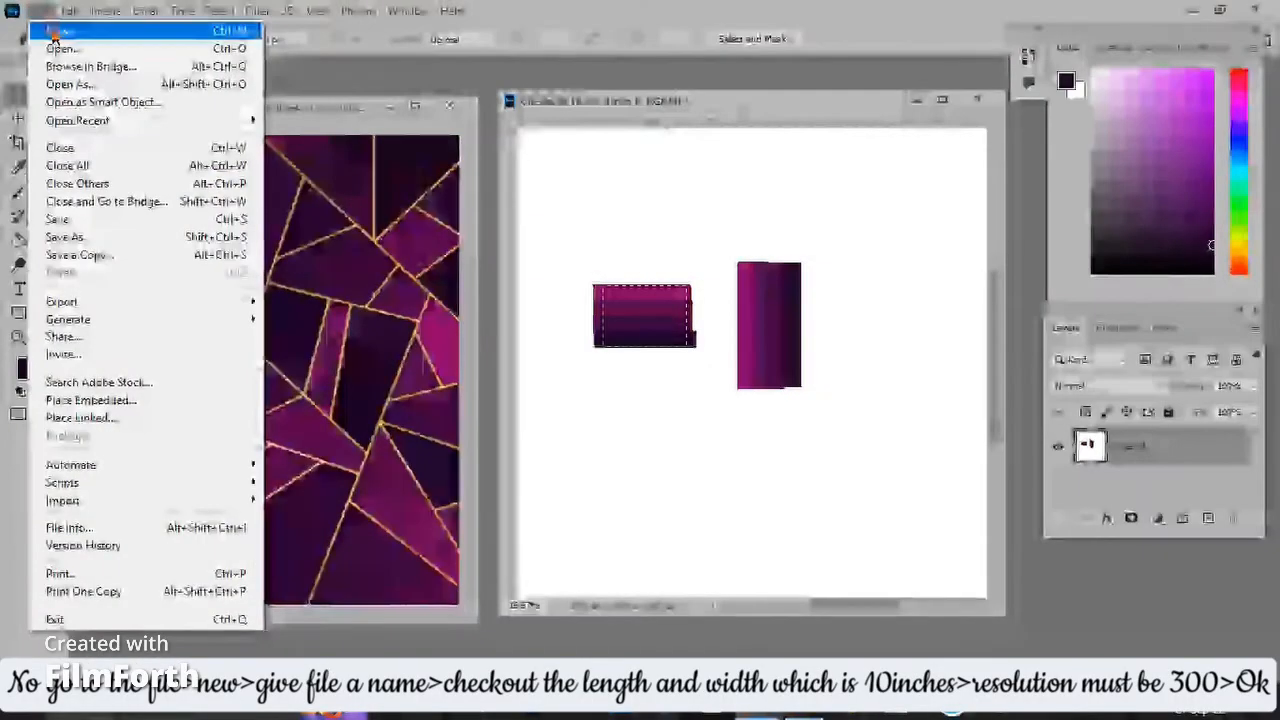
left_click(60, 29)
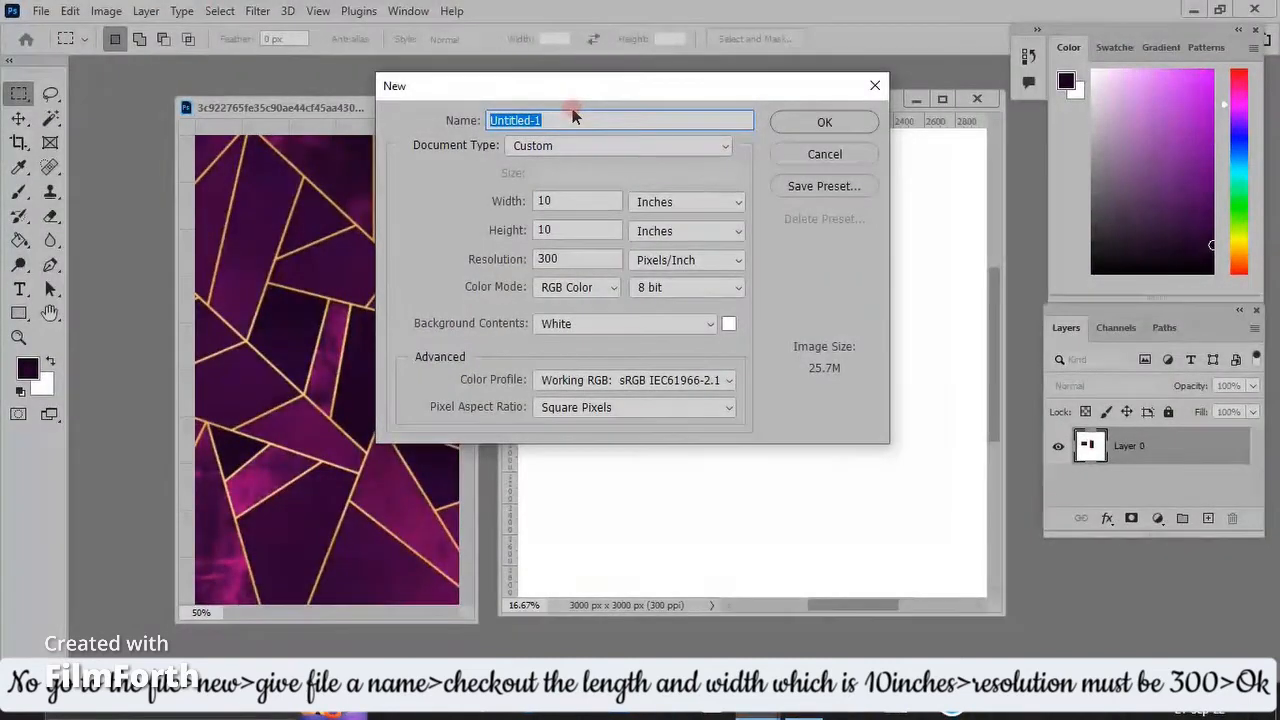
type("Beydot")
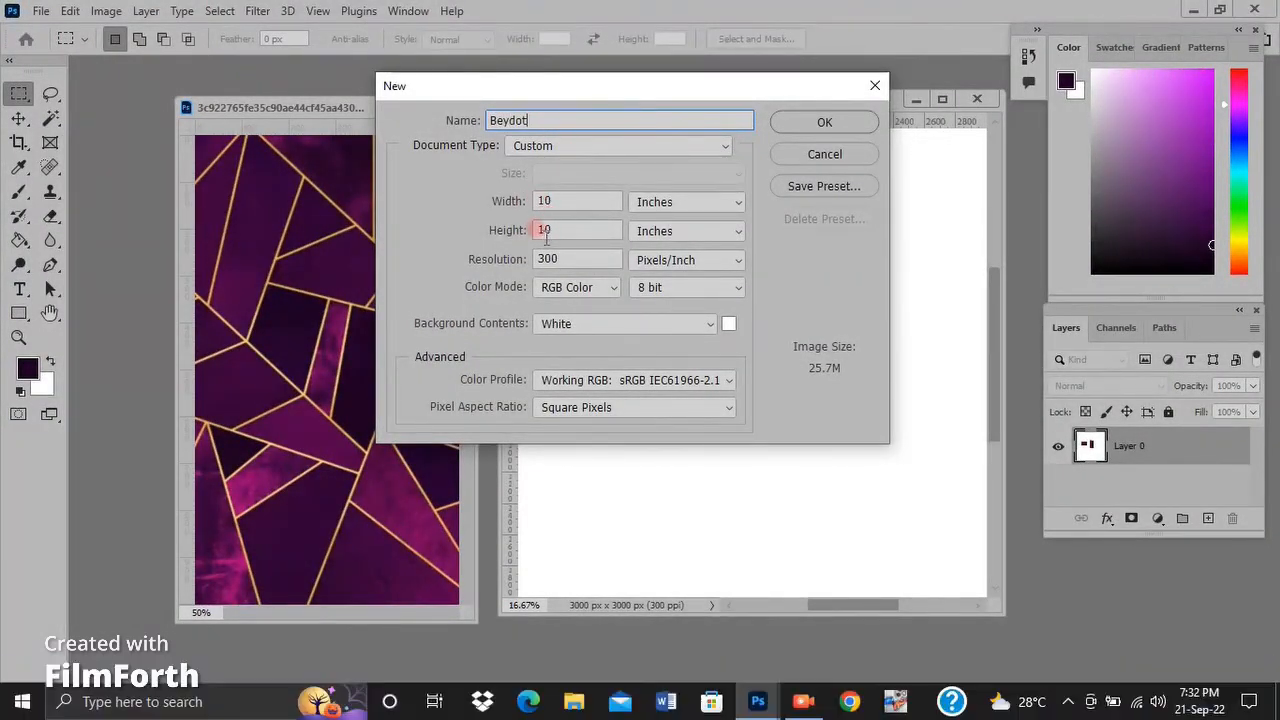
left_click(817, 121)
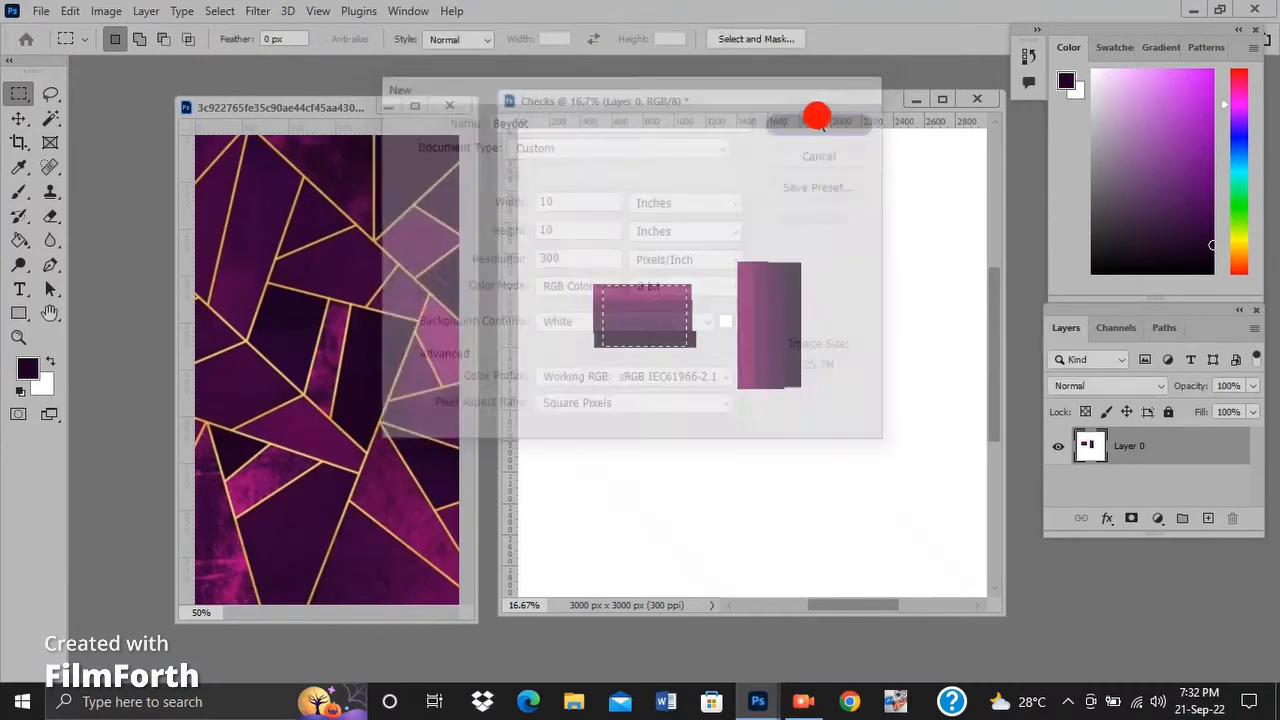
Fill the Beydot canvas with the vertical stripe pattern in Multiply mode at 100% opacity.
left_click(69, 11)
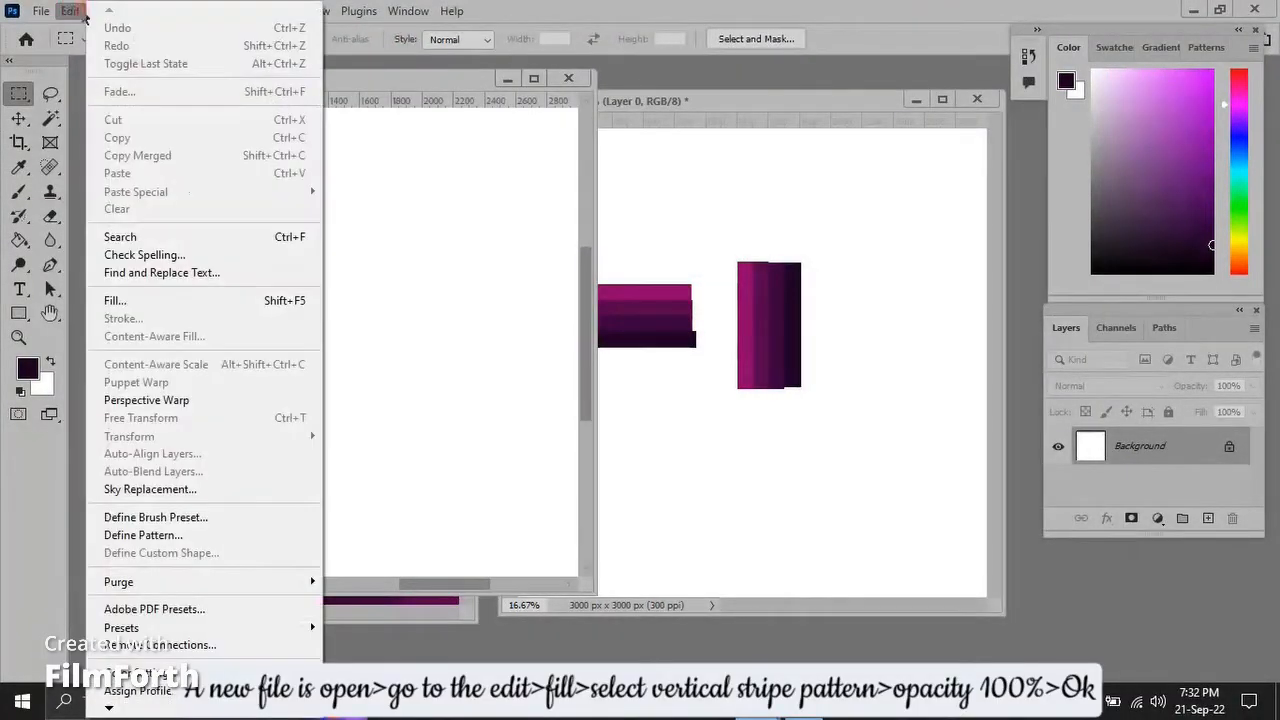
left_click(243, 302)
left_click(612, 240)
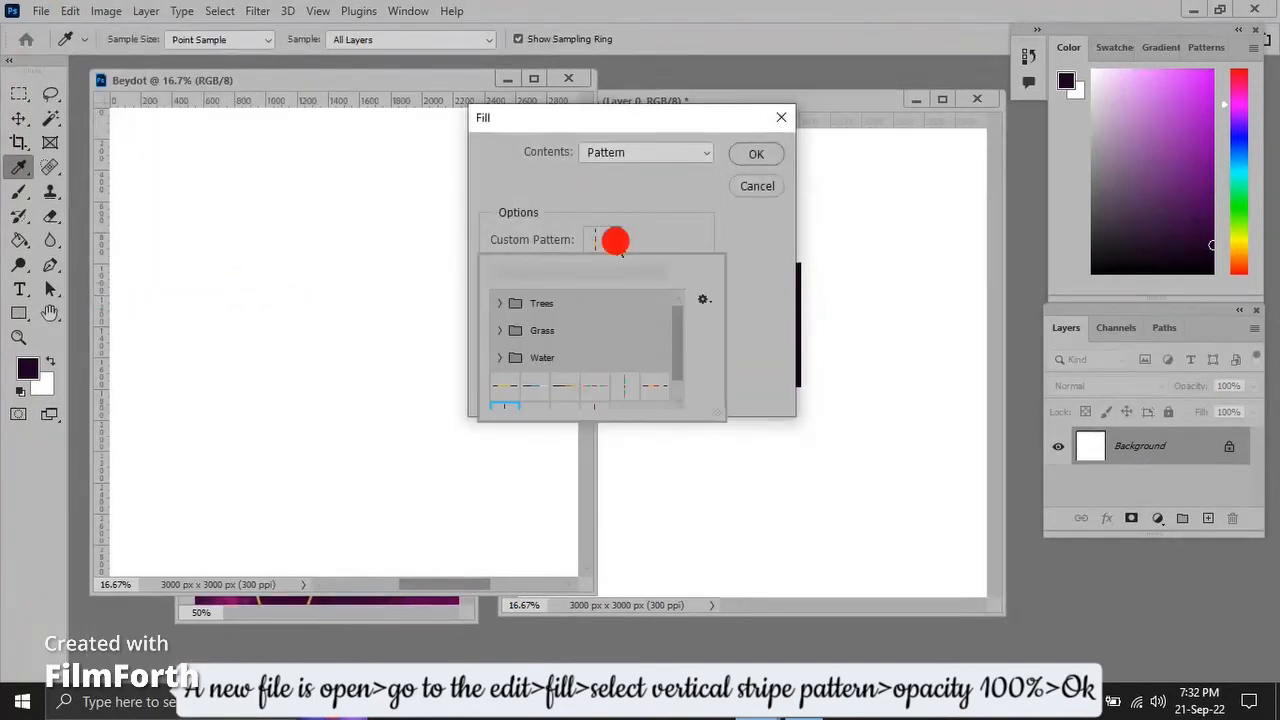
scroll(675, 405, "down", 1)
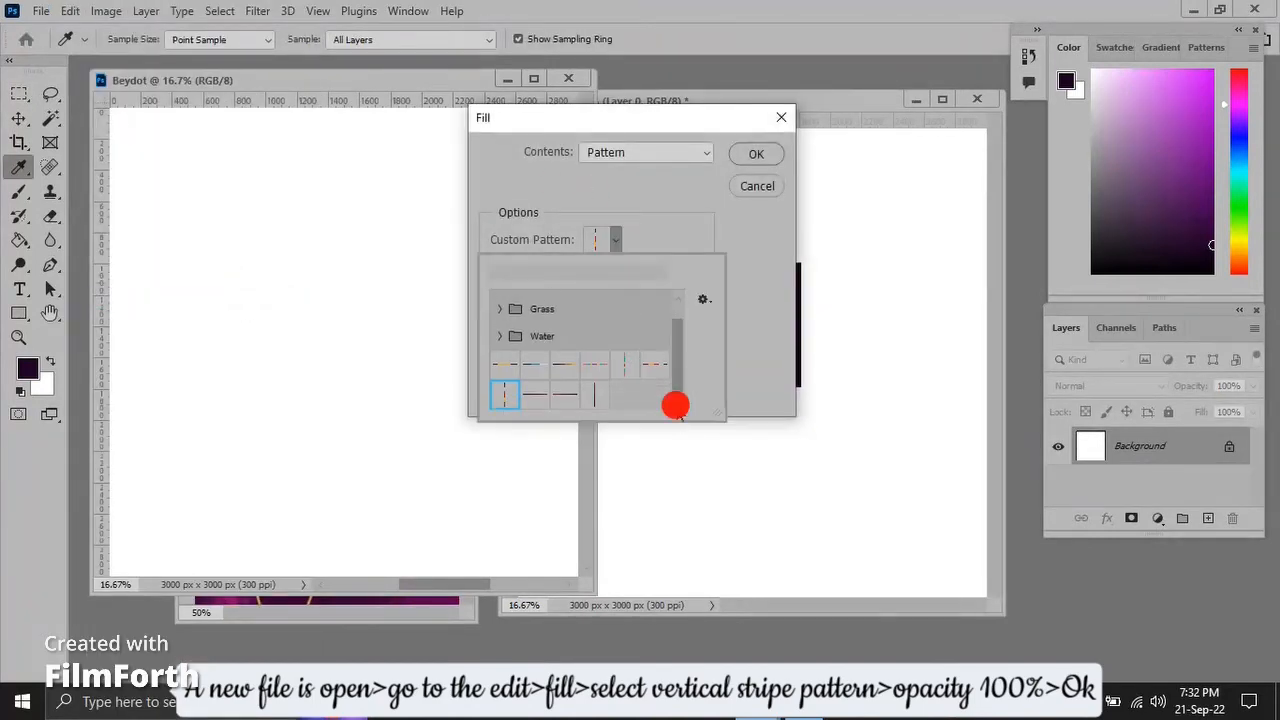
double_click(563, 393)
double_click(600, 363)
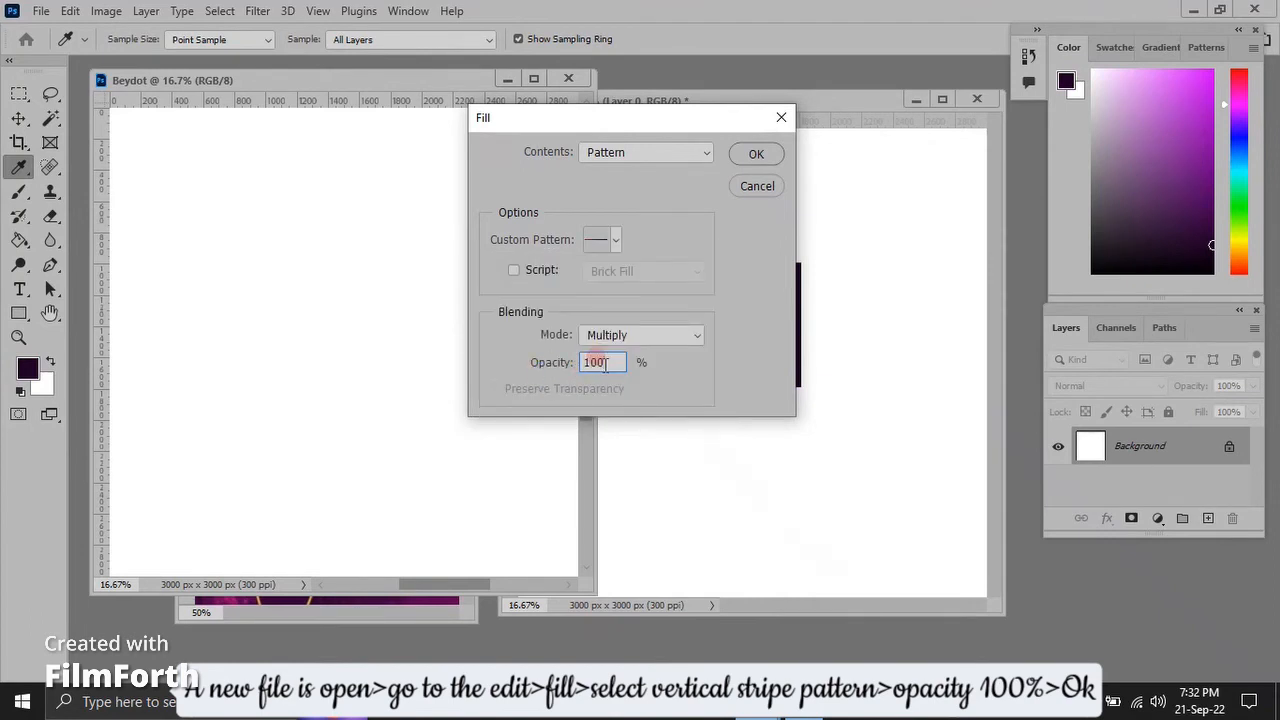
left_click(757, 153)
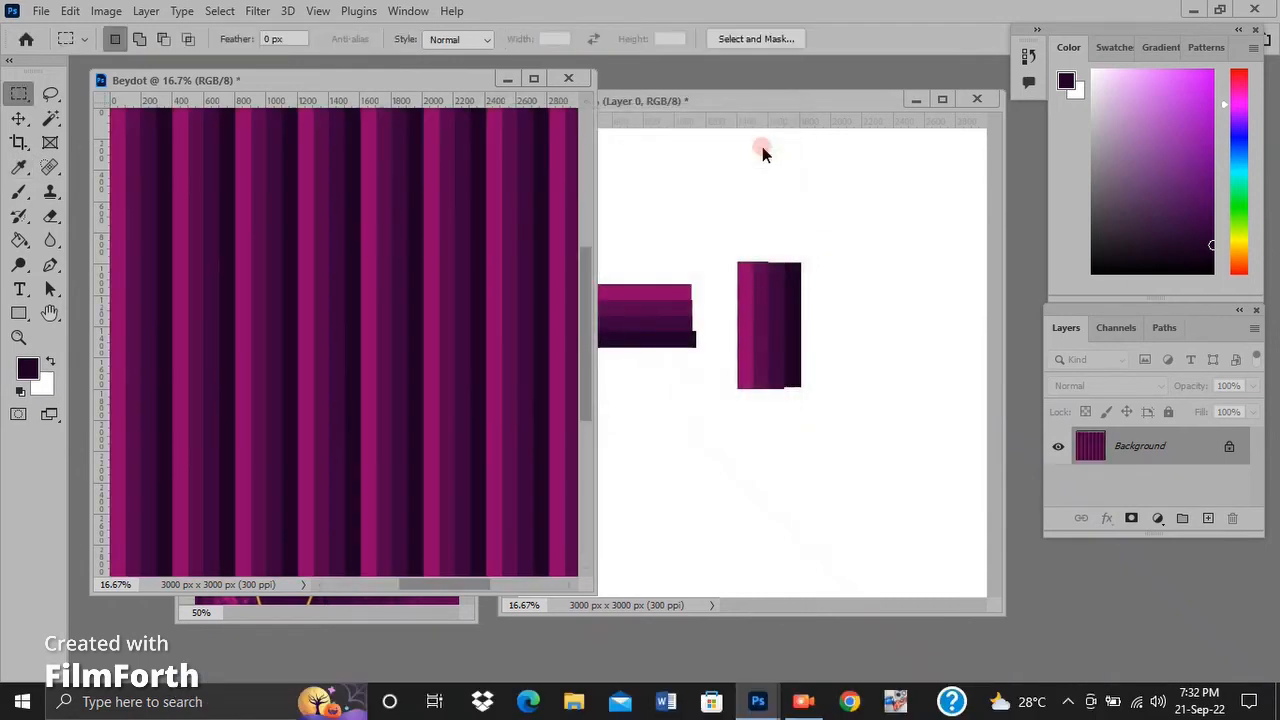
Fill the canvas again with the horizontal stripe pattern over the vertical stripes, in Multiply mode at 45% opacity.
left_click(70, 11)
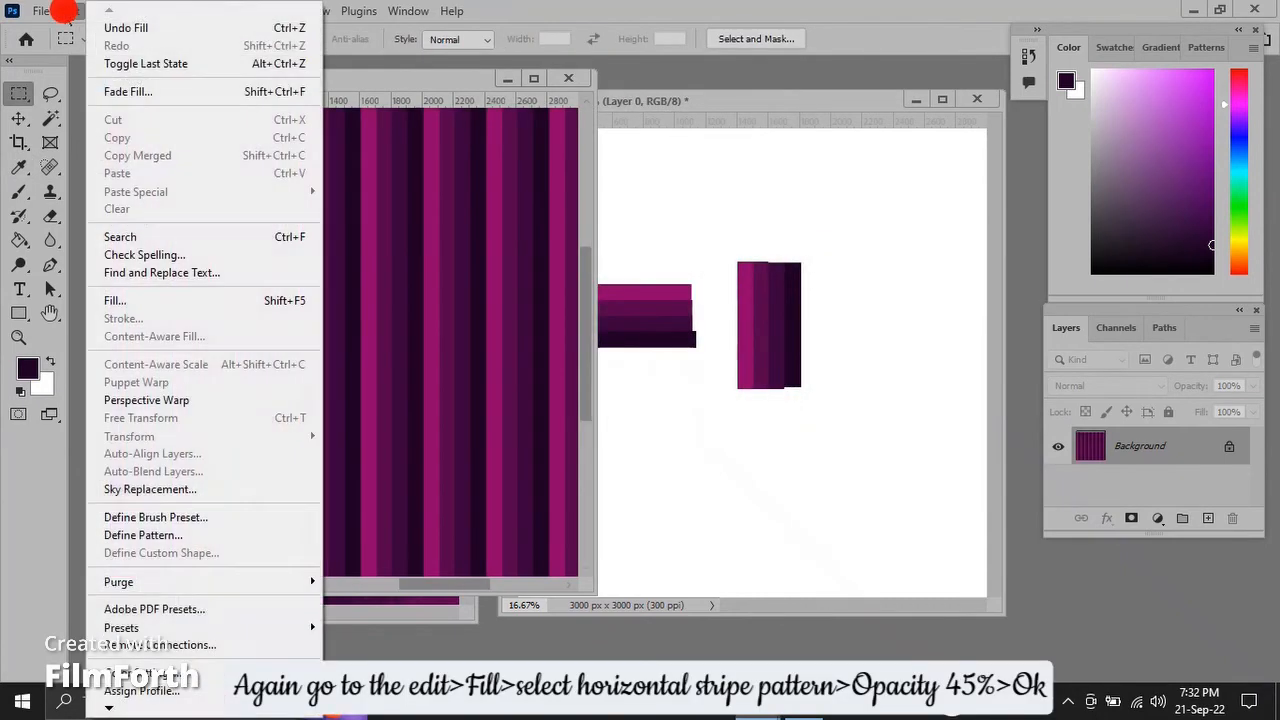
left_click(185, 302)
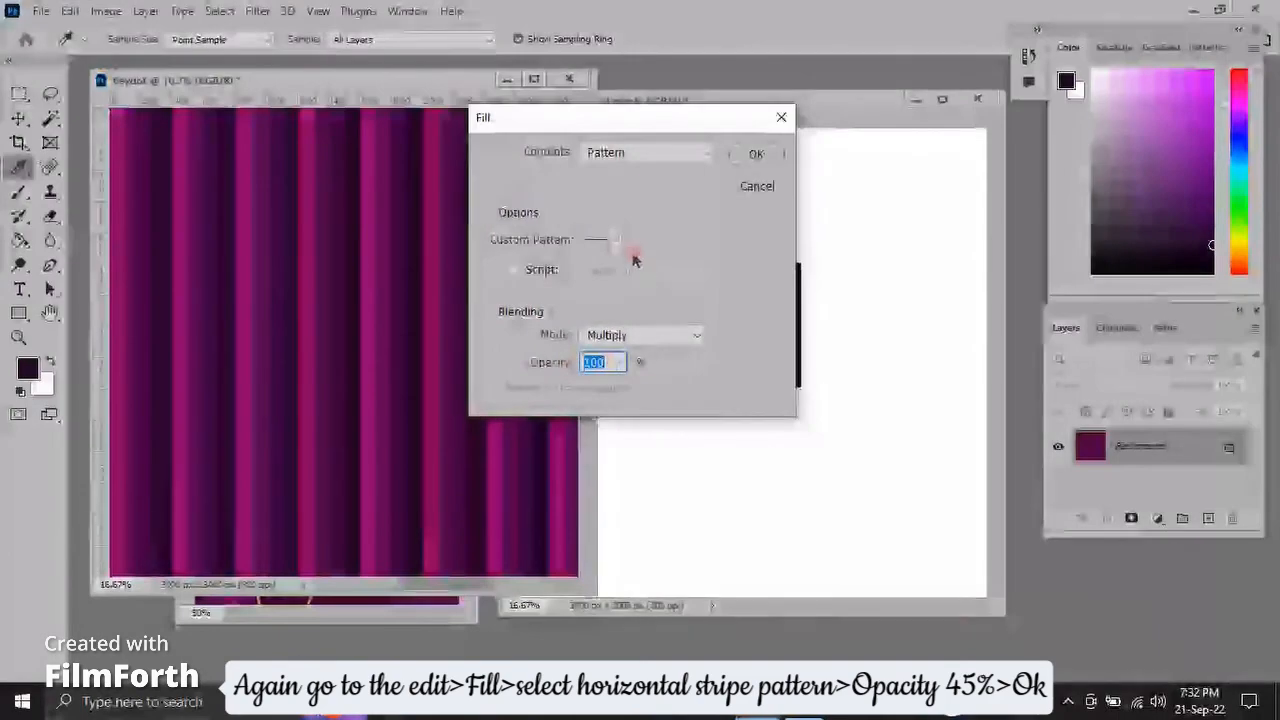
left_click(616, 241)
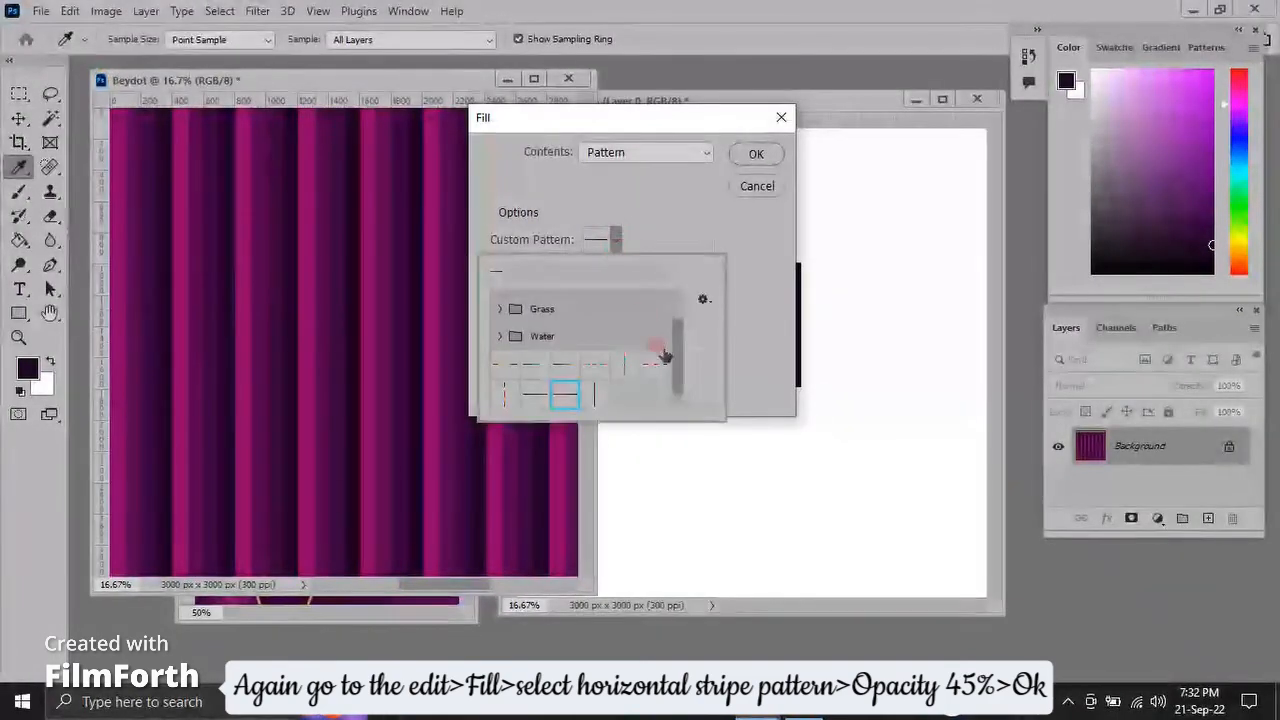
double_click(591, 397)
double_click(596, 362)
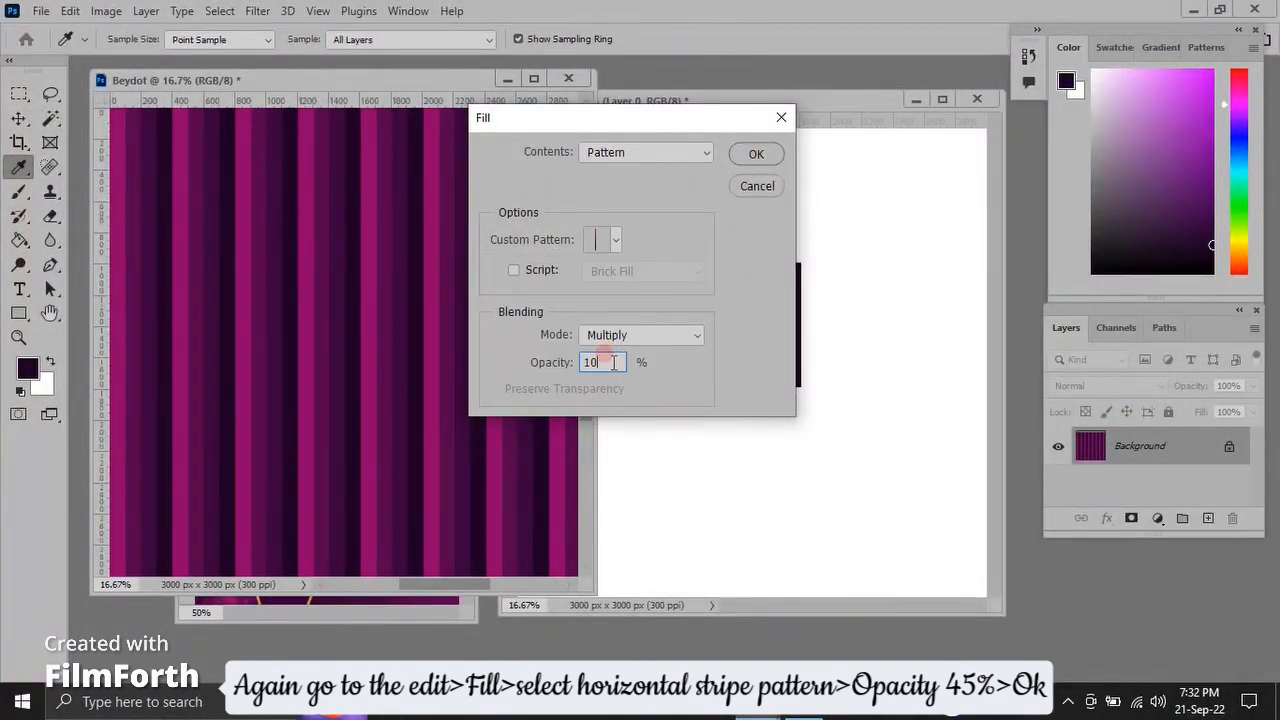
type("45")
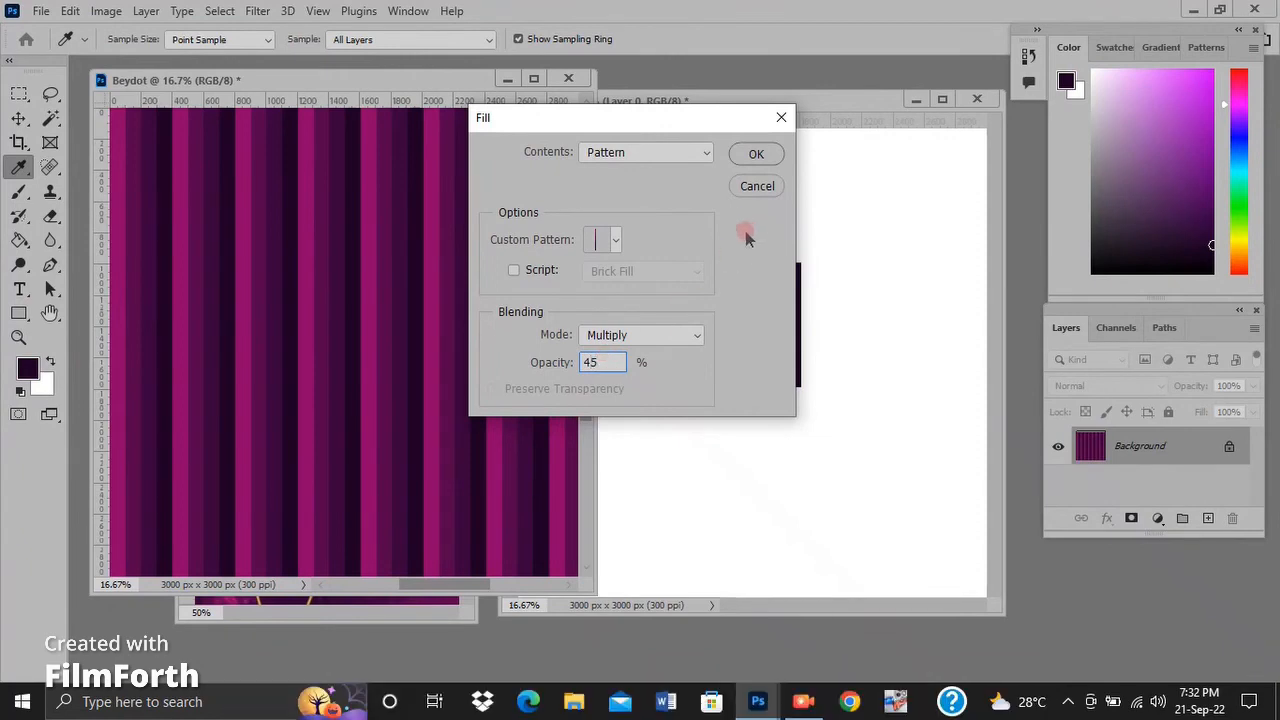
left_click(755, 155)
key("m")
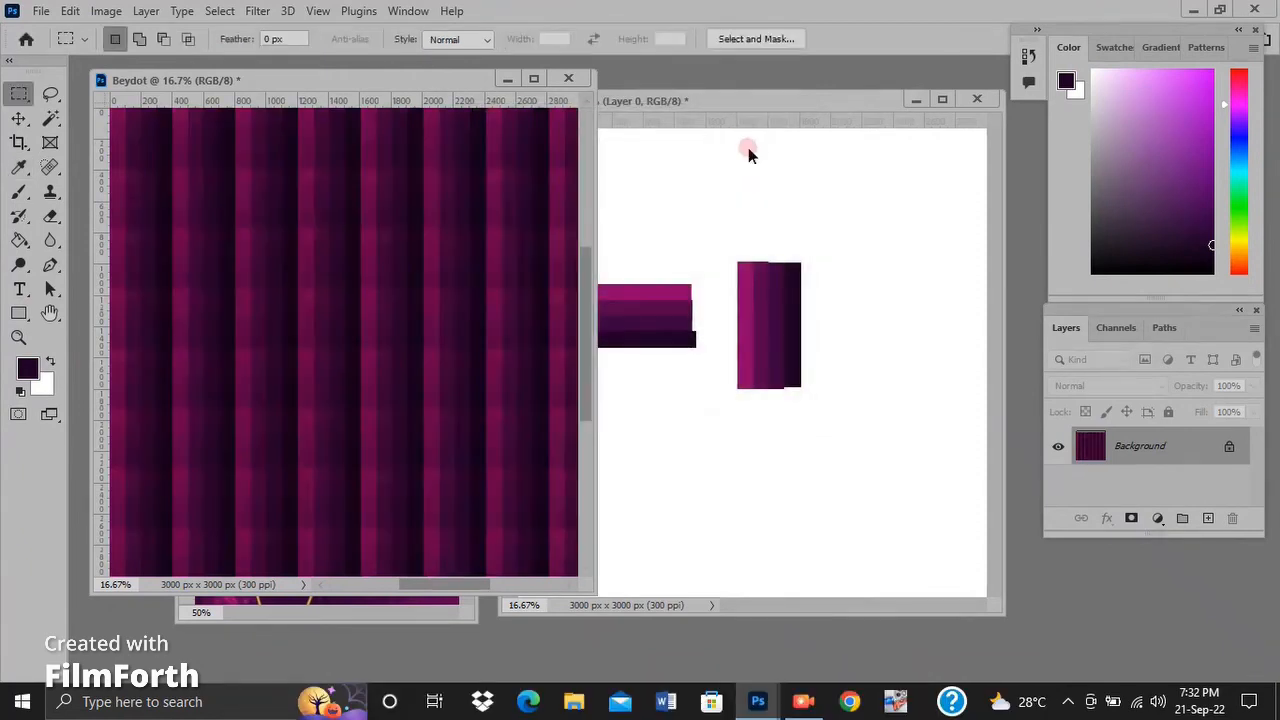
Close the Checks document without saving it and place the Beydot window beside the reference image.
left_click(482, 264)
left_click(990, 99)
key("n")
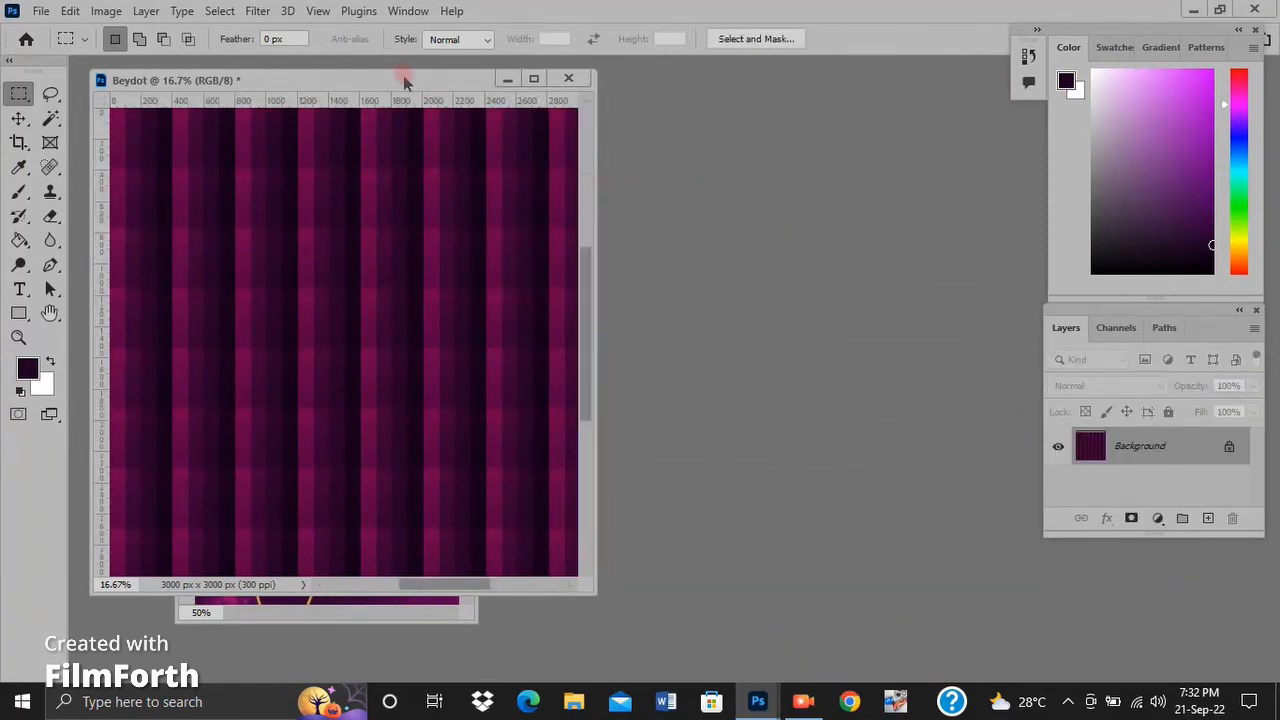
left_click_drag(405, 82, 810, 105)
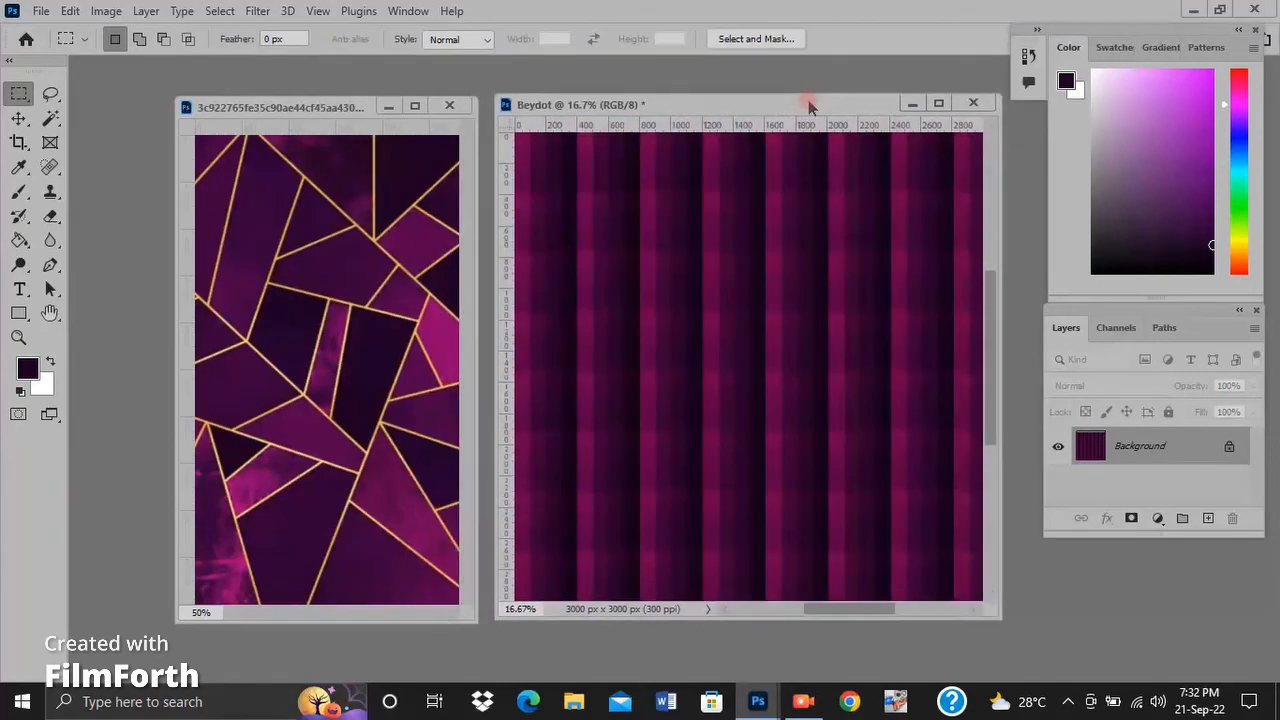
Save the checks document on the computer as a Photoshop file named Beydot Checks, without replacing the existing Beydot file.
left_click(43, 12)
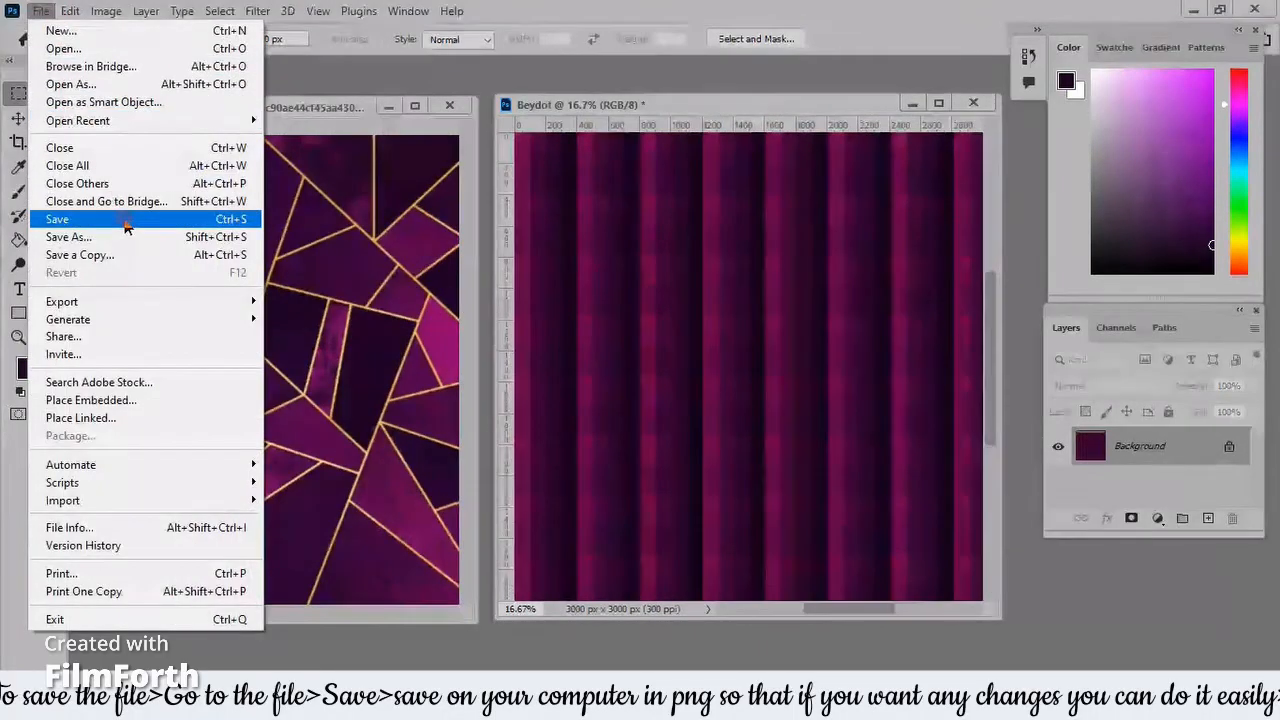
left_click(123, 214)
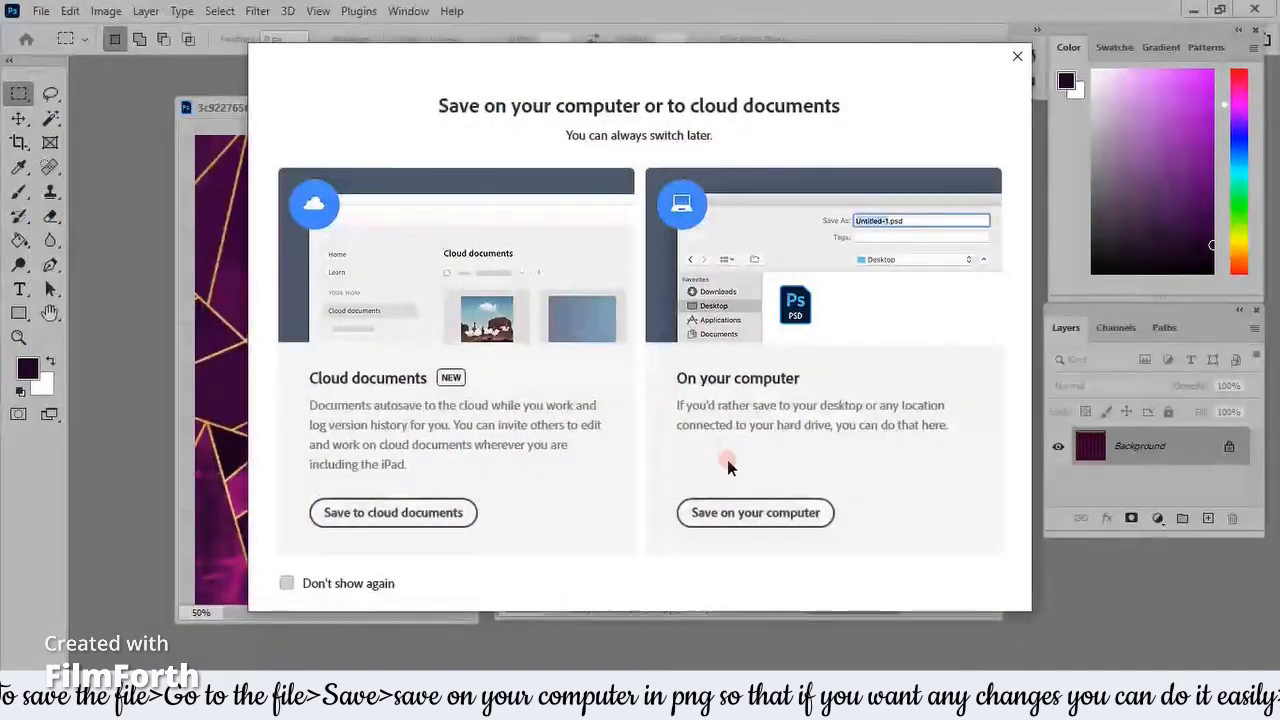
left_click(752, 510)
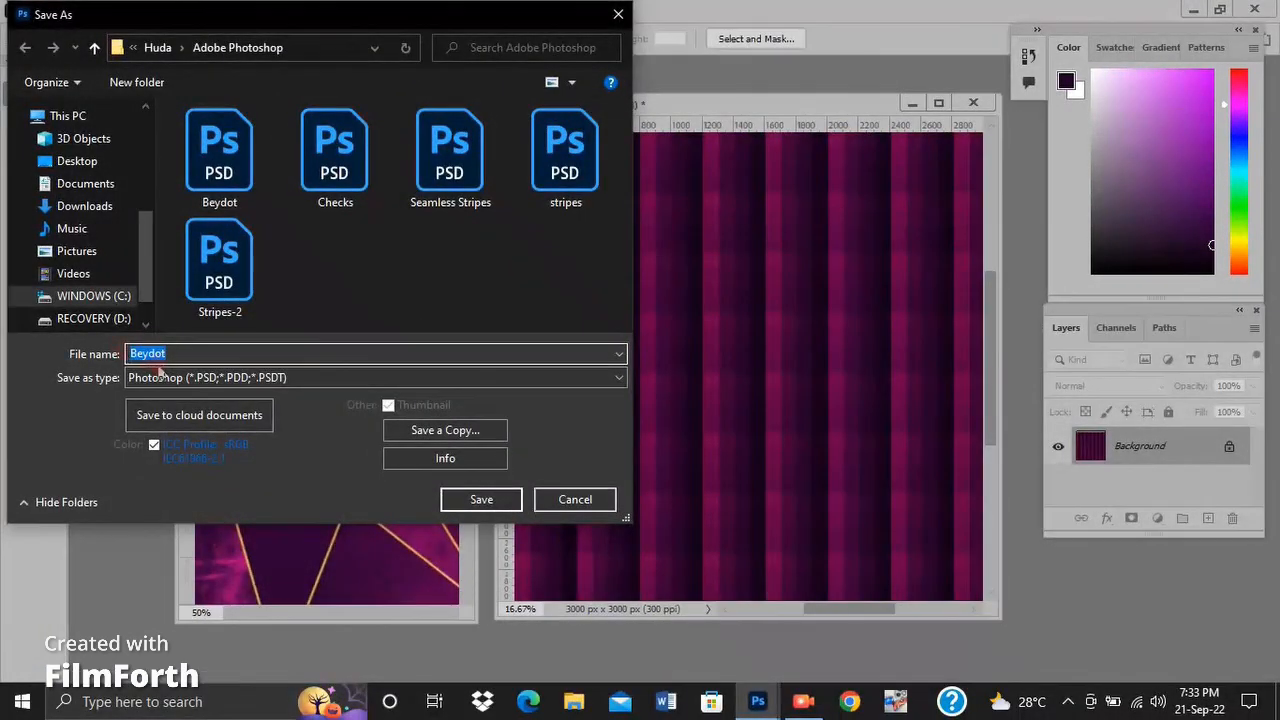
left_click(492, 498)
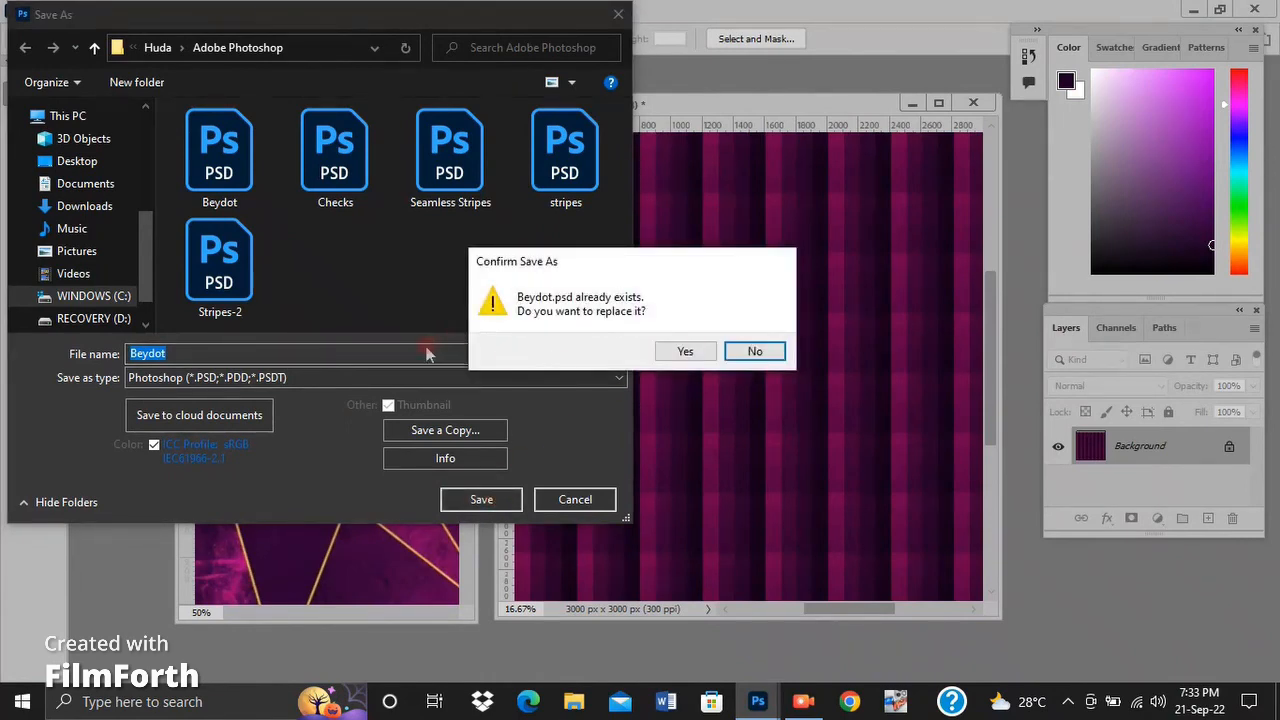
left_click(768, 351)
left_click(540, 355)
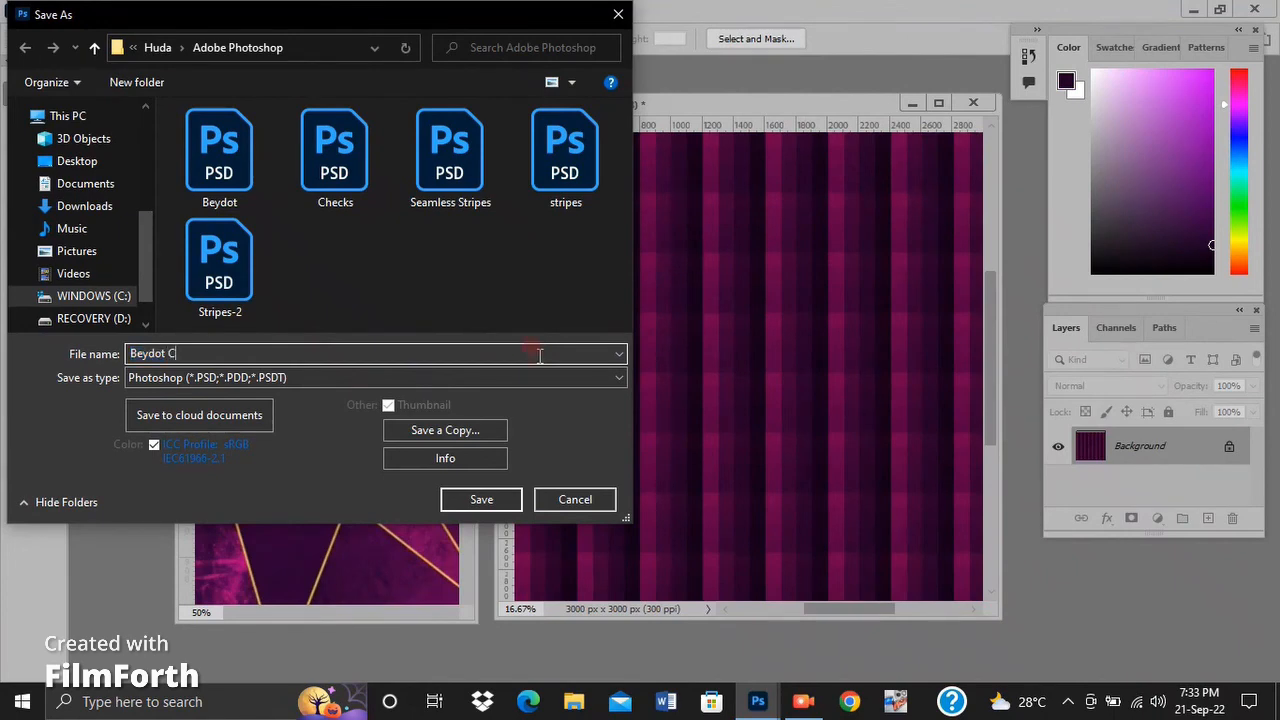
left_click(491, 491)
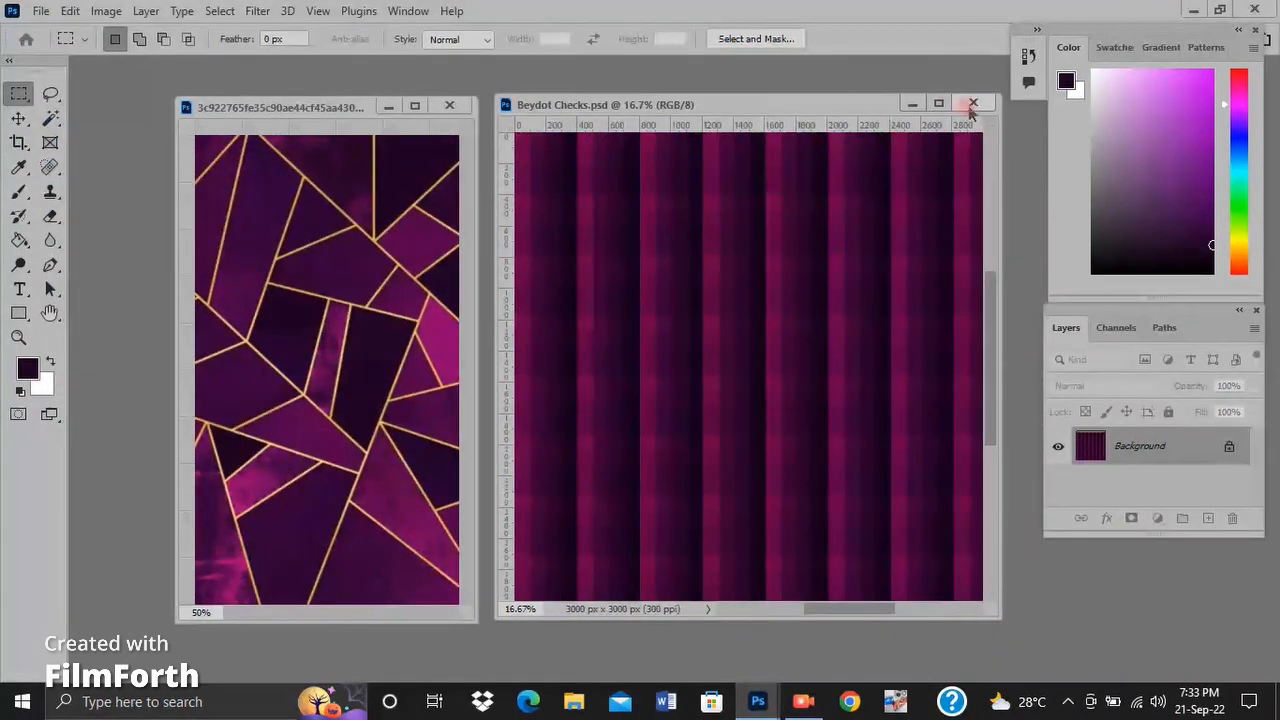